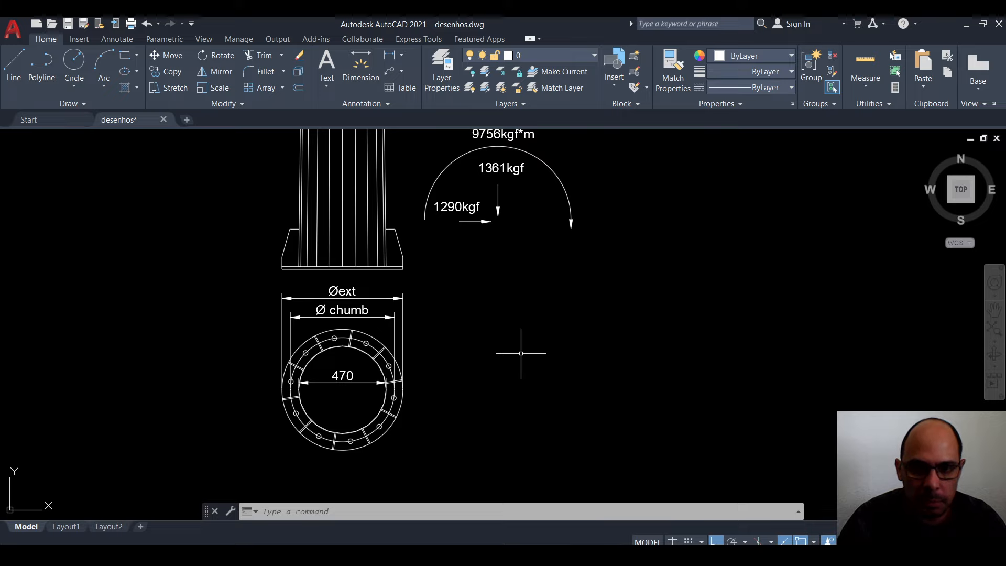
# Examine the full pole elevation and its flanged base in the drawing.
pyautogui.scroll(-1, 434, 286)
pyautogui.scroll(-4, 434, 287)
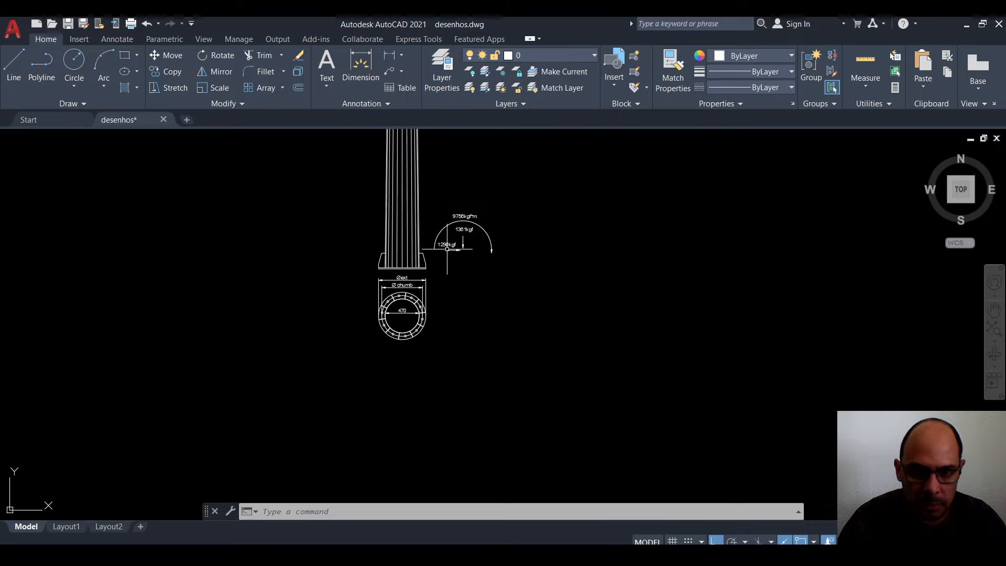
pyautogui.scroll(1, 433, 268)
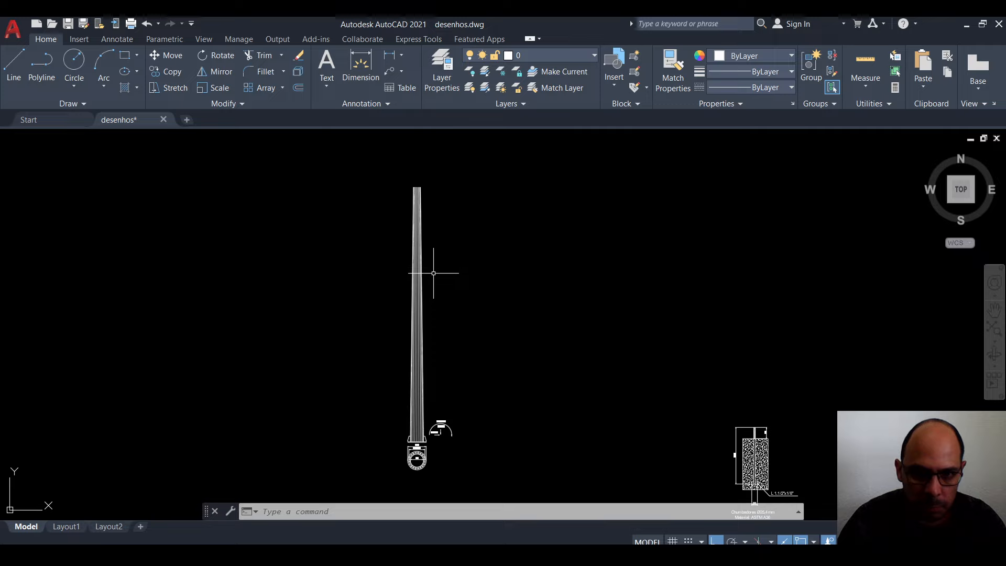
pyautogui.scroll(1, 457, 318)
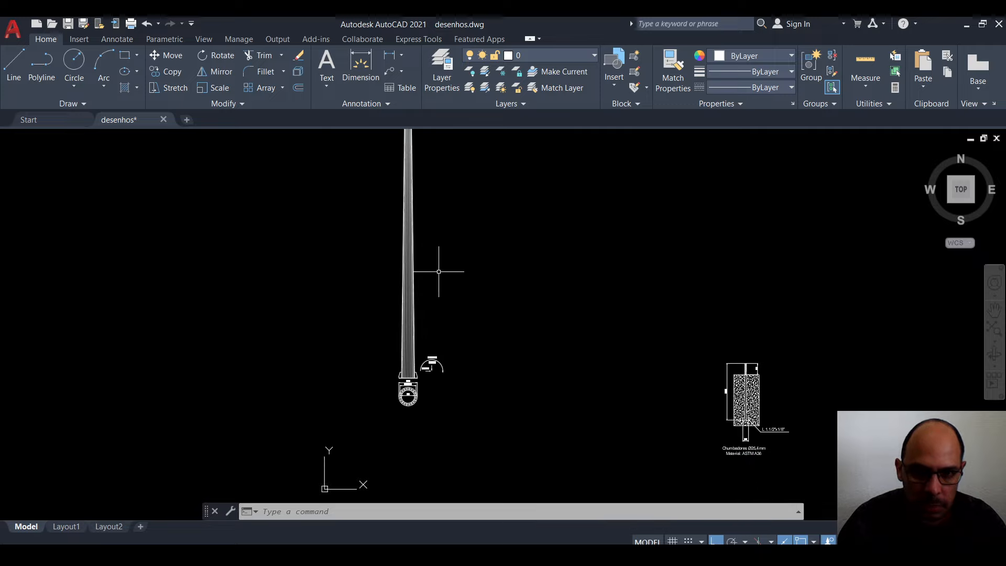
pyautogui.scroll(3, 415, 359)
pyautogui.moveTo(391, 318); pyautogui.dragTo(387, 348)
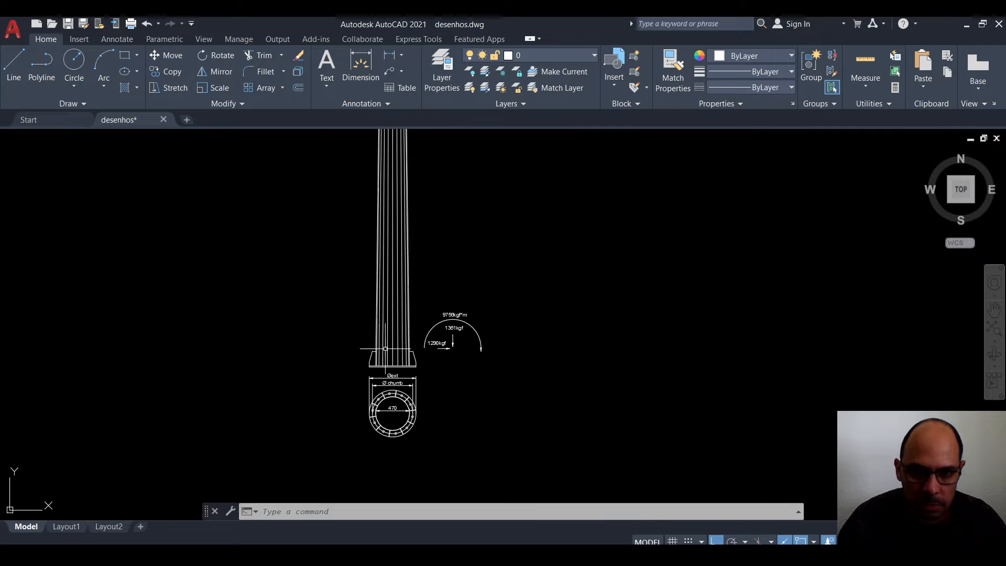
pyautogui.scroll(5, 398, 409)
pyautogui.scroll(2, 330, 305)
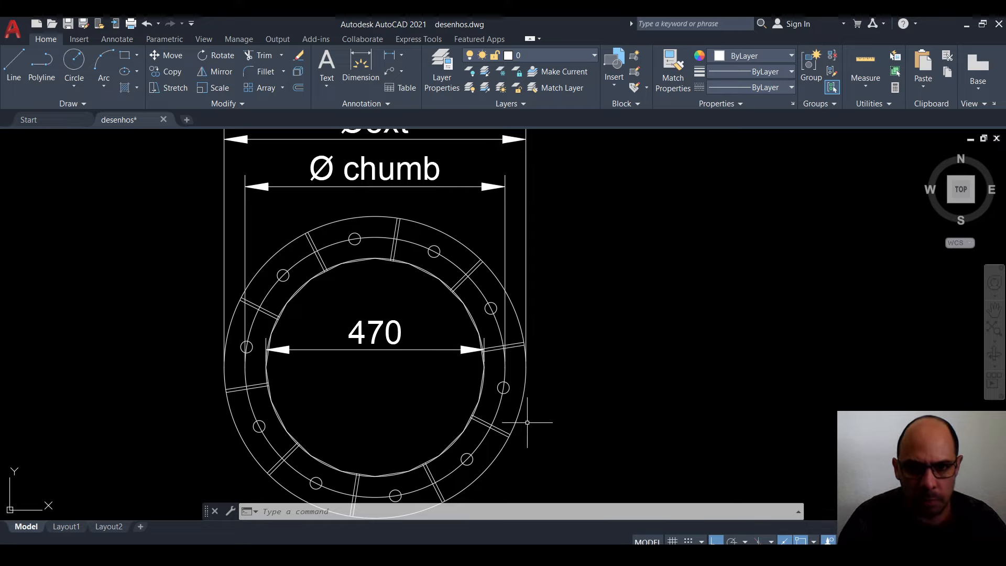
# Examine the base plate's plan and elevation, including its outer, anchor-circle and pole diameters, anchor holes and stiffeners.
pyautogui.scroll(-2, 423, 374)
pyautogui.scroll(2, 366, 377)
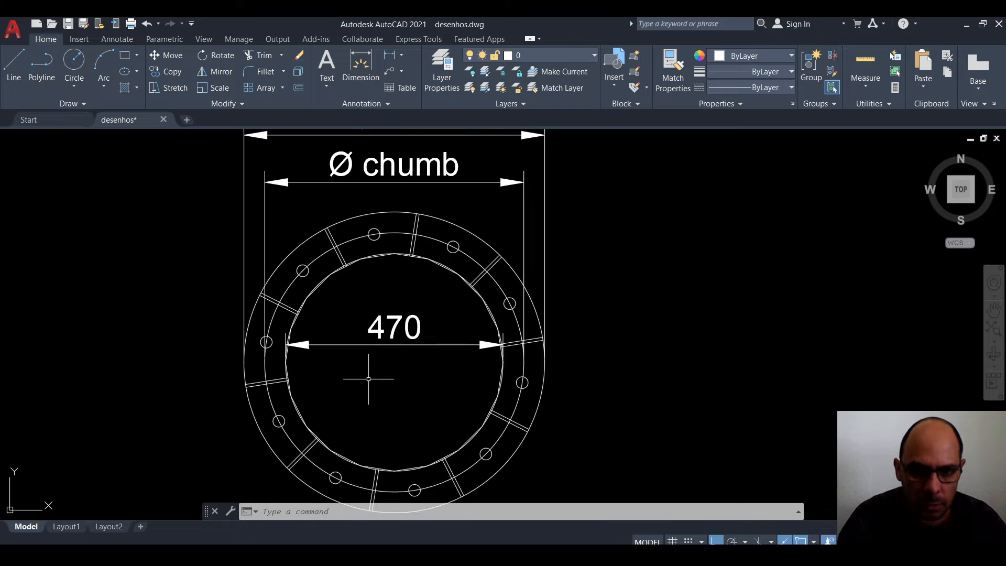
pyautogui.scroll(-2, 443, 369)
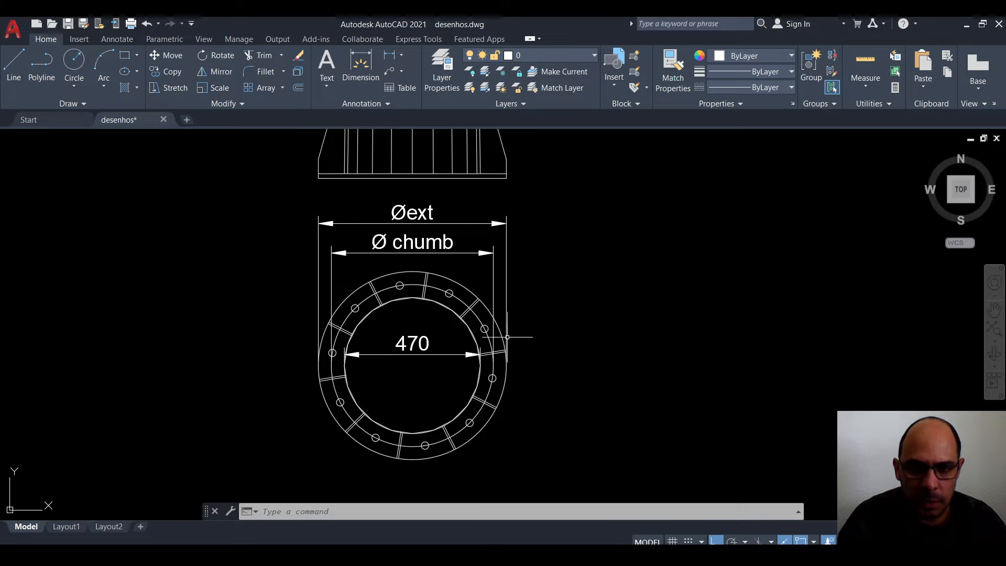
pyautogui.scroll(-2, 487, 345)
pyautogui.scroll(4, 458, 346)
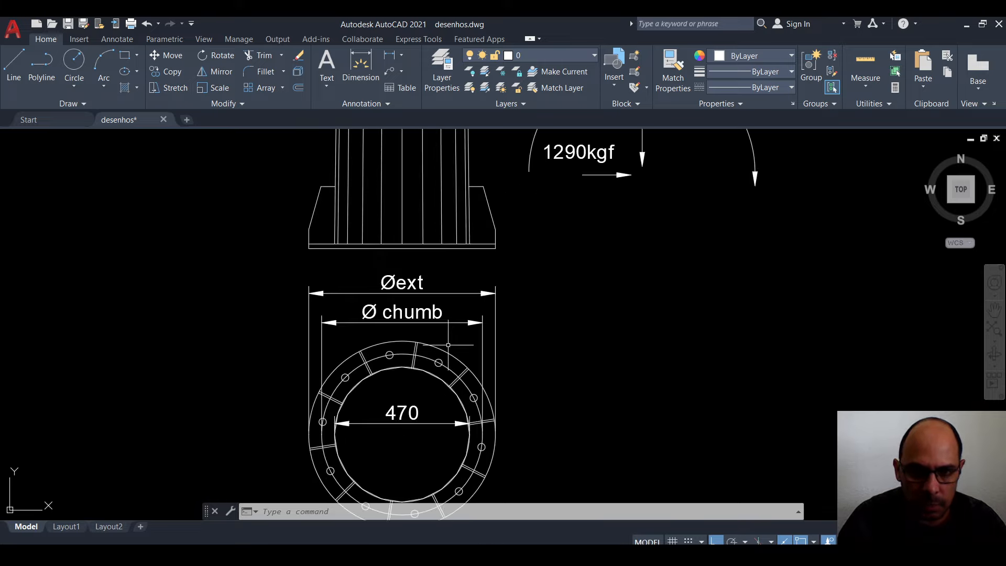
pyautogui.scroll(-3, 443, 341)
pyautogui.scroll(3, 404, 341)
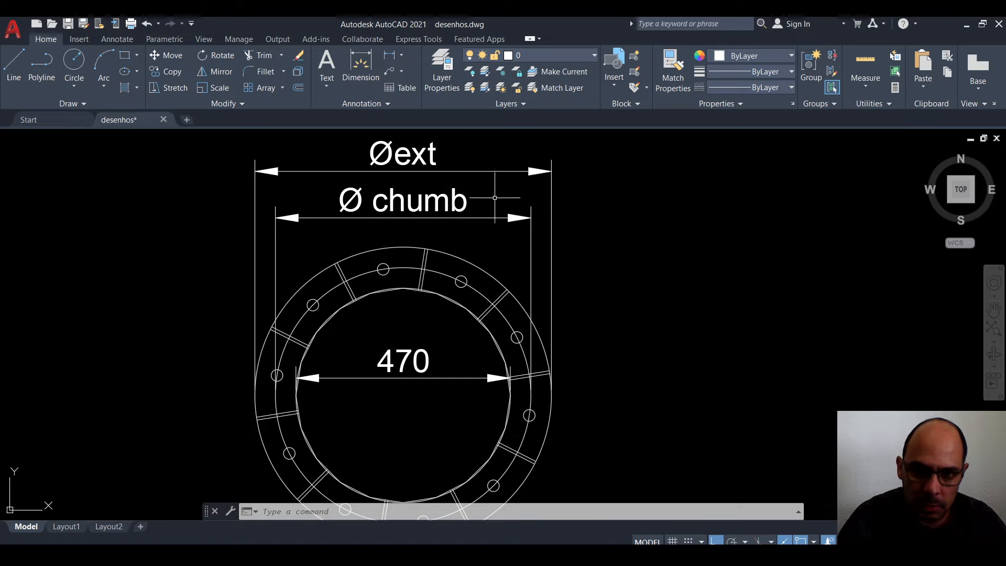
pyautogui.scroll(-2, 516, 259)
pyautogui.moveTo(548, 231)
pyautogui.mouseDown()
pyautogui.moveTo(523, 291)
pyautogui.moveTo(527, 274)
pyautogui.mouseUp()
pyautogui.scroll(2, 322, 173)
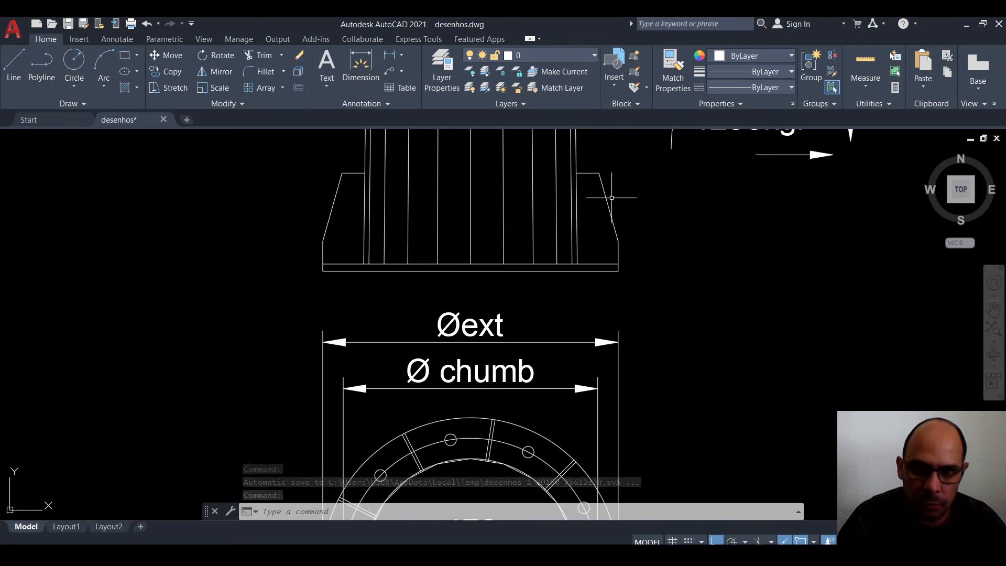
pyautogui.scroll(-2, 497, 225)
pyautogui.moveTo(498, 224); pyautogui.dragTo(464, 214)
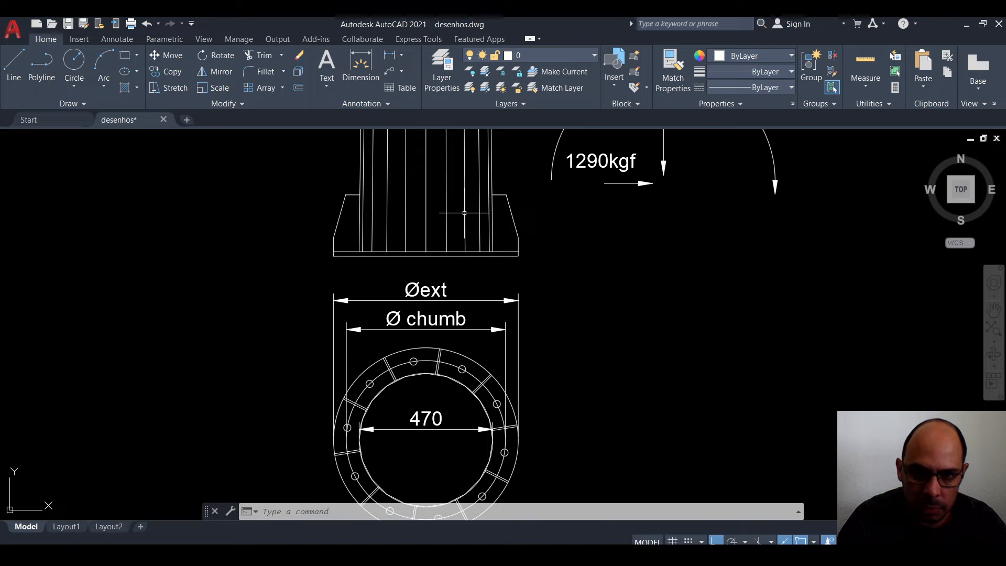
pyautogui.scroll(2, 510, 256)
pyautogui.scroll(-3, 512, 254)
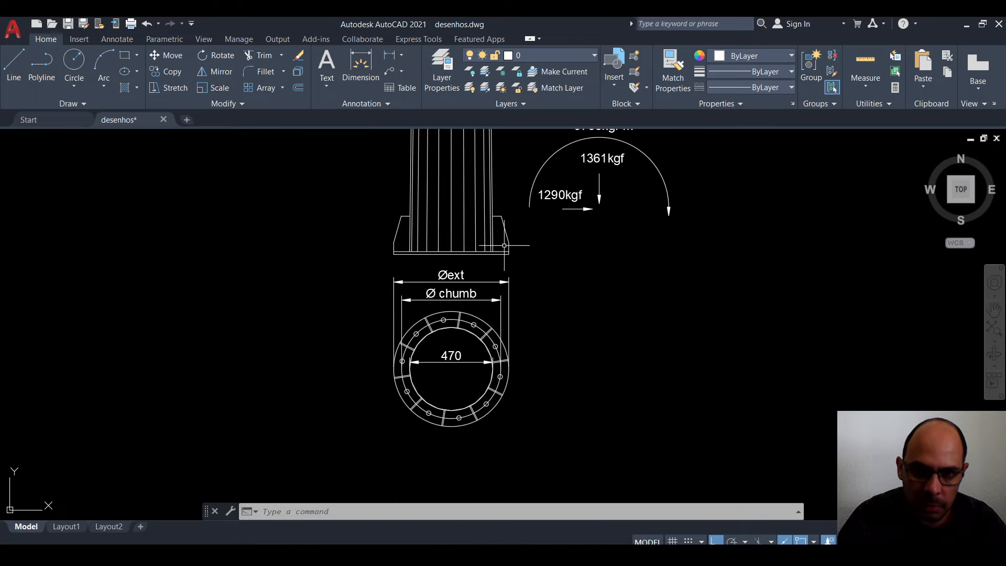
pyautogui.scroll(1, 533, 231)
pyautogui.scroll(-1, 455, 247)
# Examine the moment, compression and shear load diagram beside the pole base.
pyautogui.moveTo(476, 250); pyautogui.dragTo(444, 278)
pyautogui.scroll(3, 496, 153)
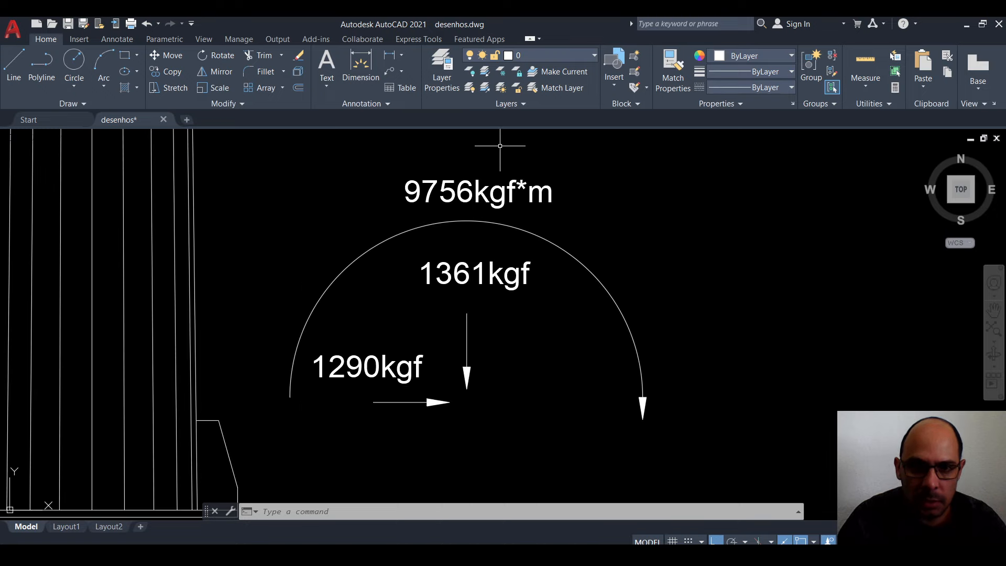
pyautogui.scroll(-2, 474, 201)
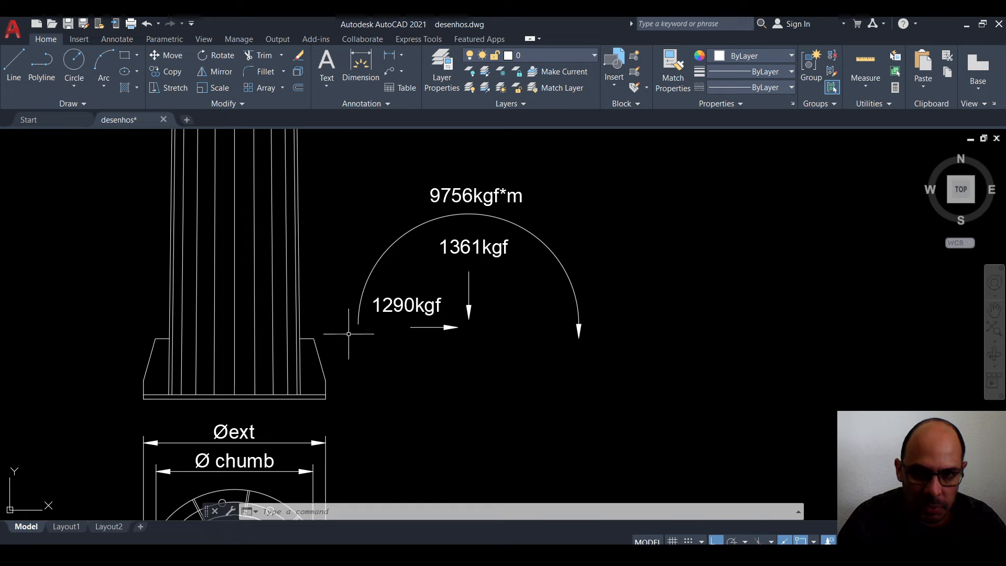
pyautogui.scroll(2, 469, 234)
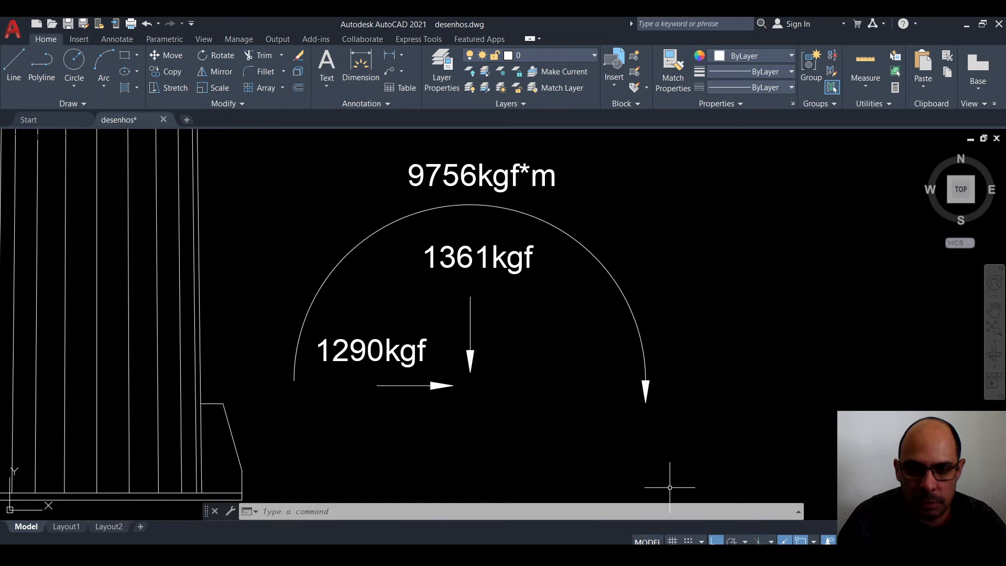
pyautogui.moveTo(692, 555)
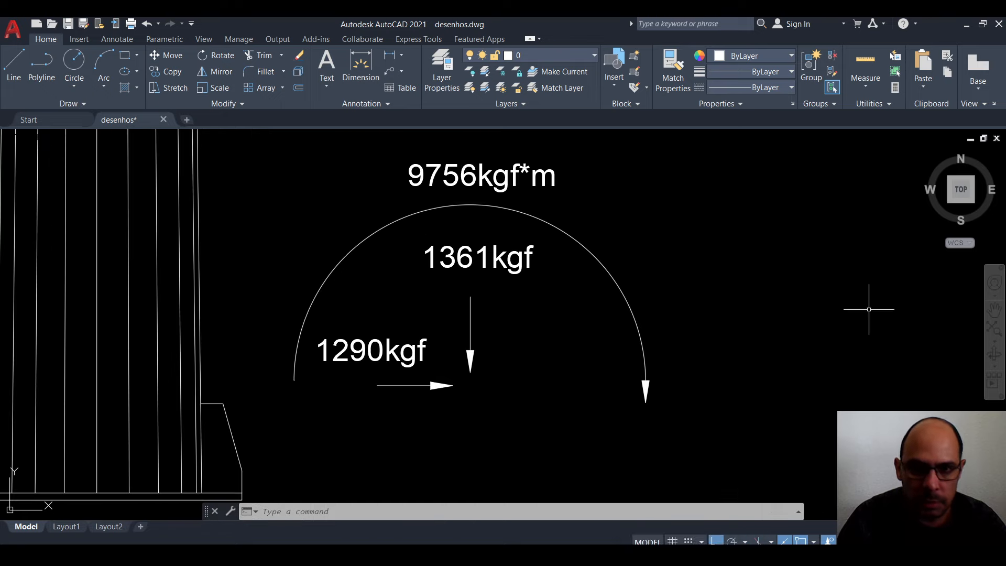
# Switch to the PLACA BASE POSTE workbook in Excel and review its inputs, verification status and illustration.
pyautogui.click(689, 555)
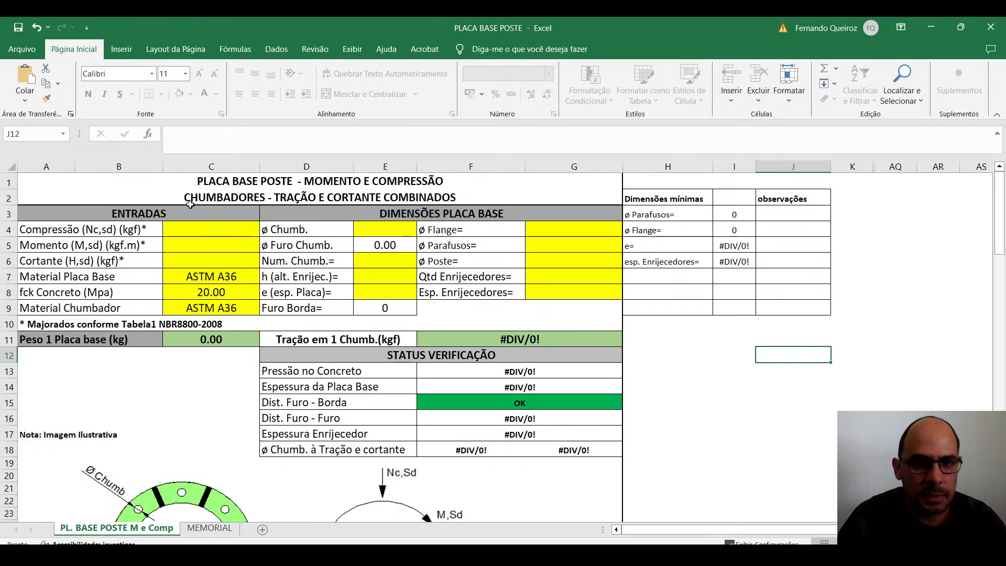
pyautogui.scroll(-9, 400, 269)
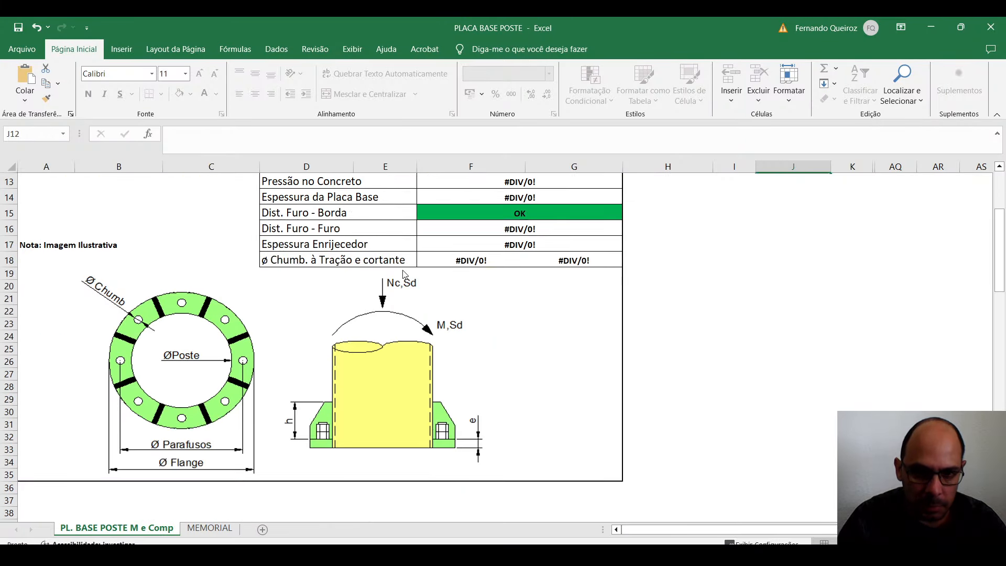
pyautogui.scroll(8, 381, 315)
pyautogui.scroll(1, 381, 315)
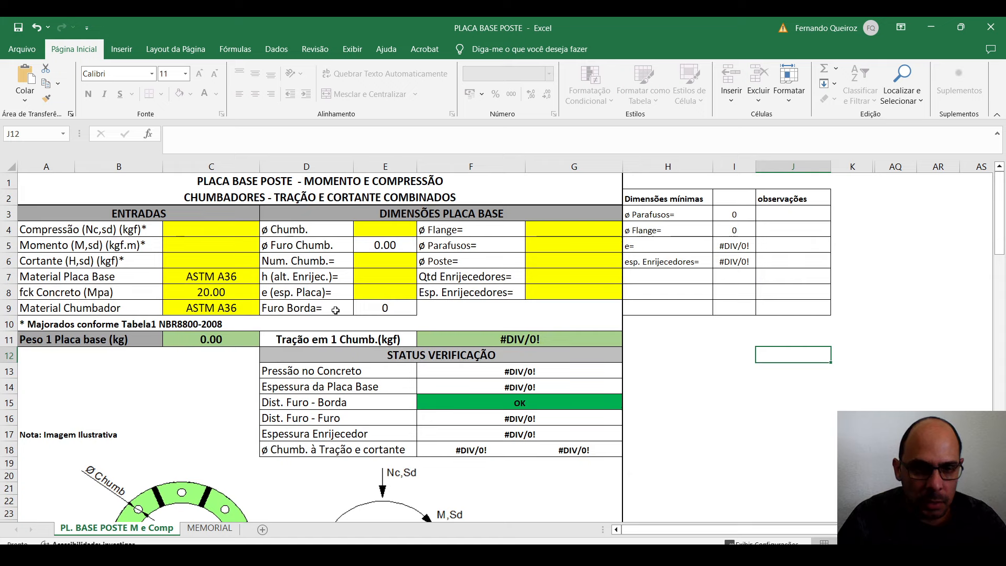
# Review the MEMORIAL sheet's bibliography and calculations from the concrete stress through the anchor utilisation percentage.
pyautogui.click(210, 528)
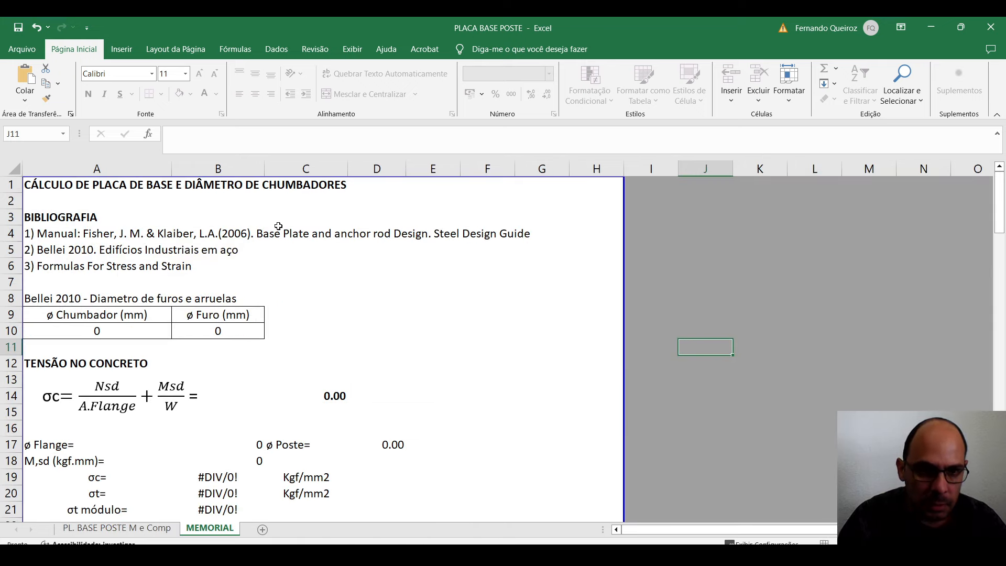
pyautogui.scroll(-18, 274, 242)
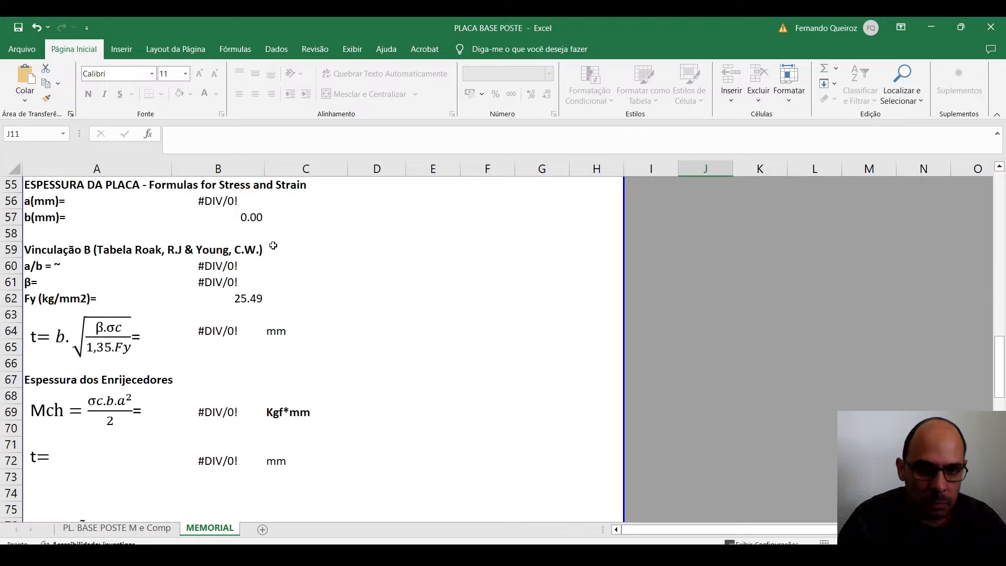
pyautogui.scroll(-15, 273, 245)
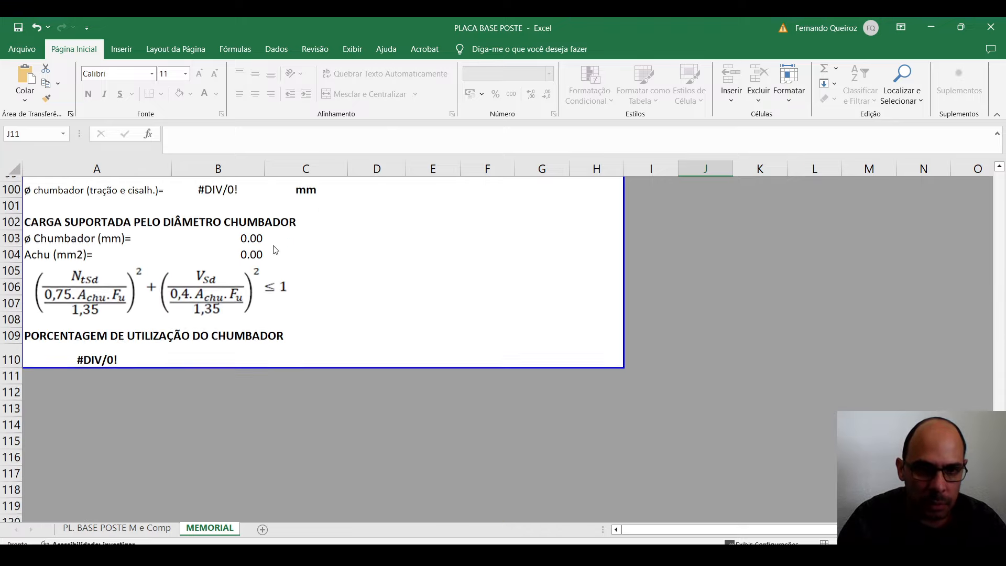
pyautogui.scroll(20, 276, 250)
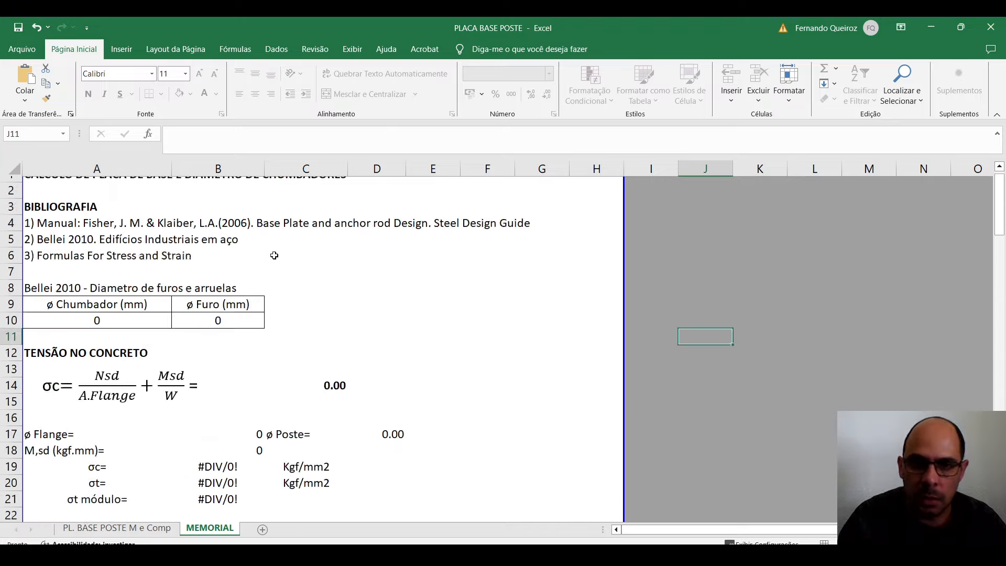
pyautogui.scroll(1, 274, 255)
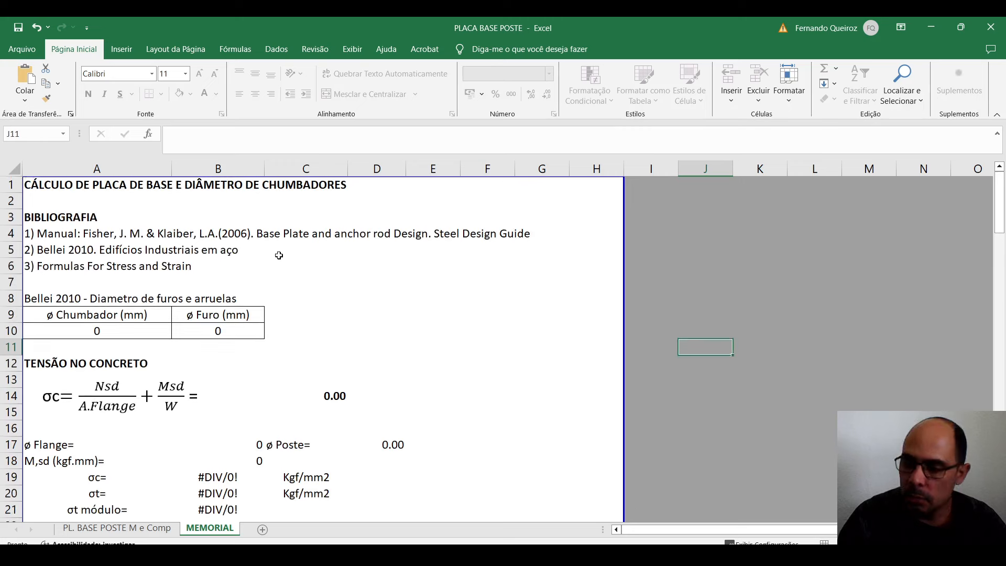
# Return to the PL. BASE POSTE M e Comp sheet and look over its base plate illustration.
pyautogui.click(146, 529)
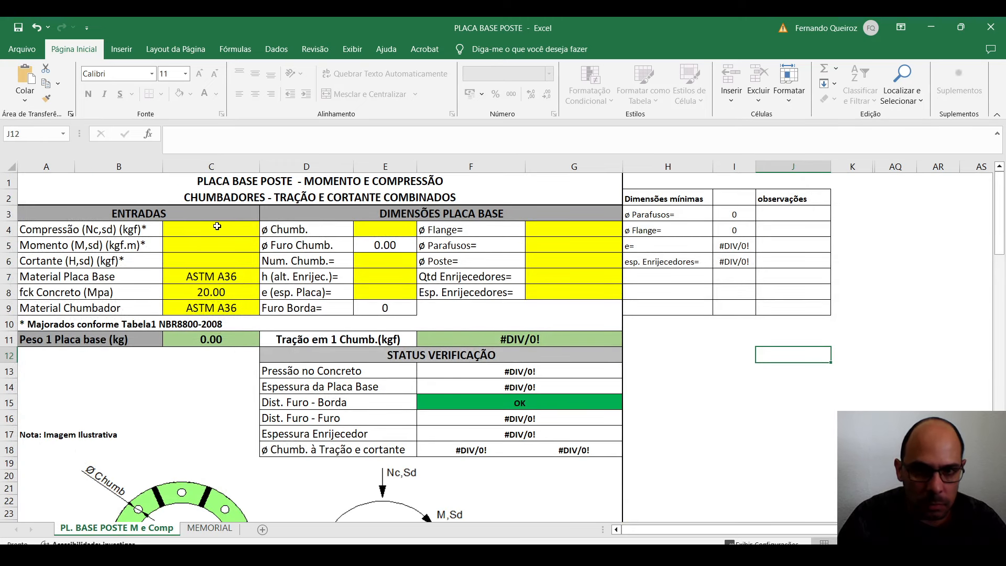
pyautogui.scroll(-9, 320, 252)
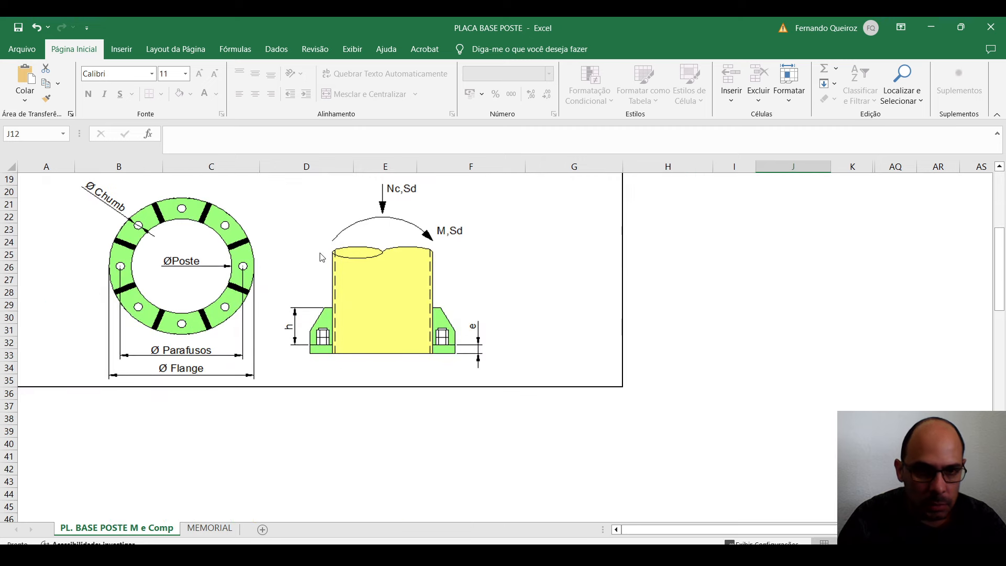
pyautogui.scroll(9, 320, 253)
pyautogui.click(23, 181)
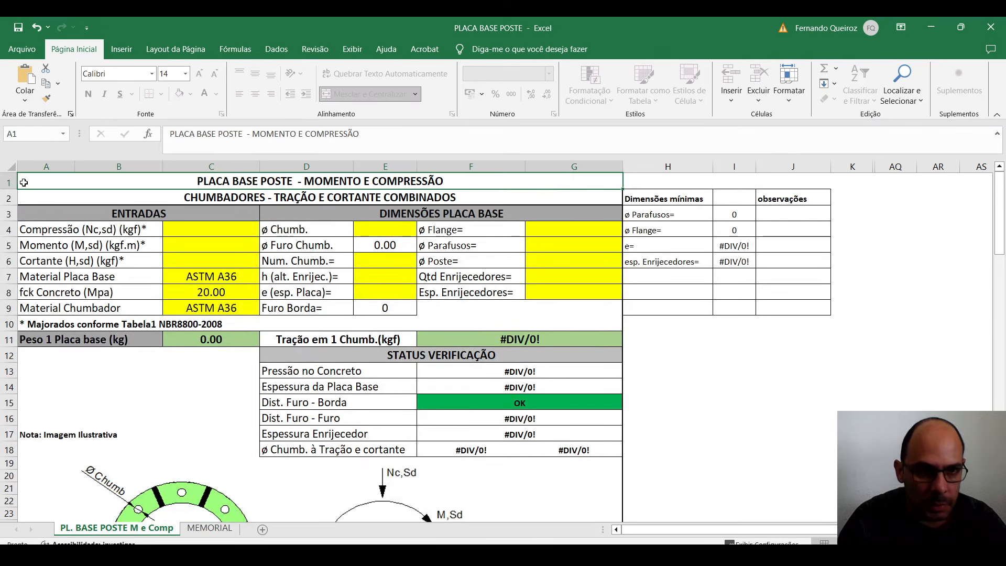
pyautogui.scroll(-6, 275, 215)
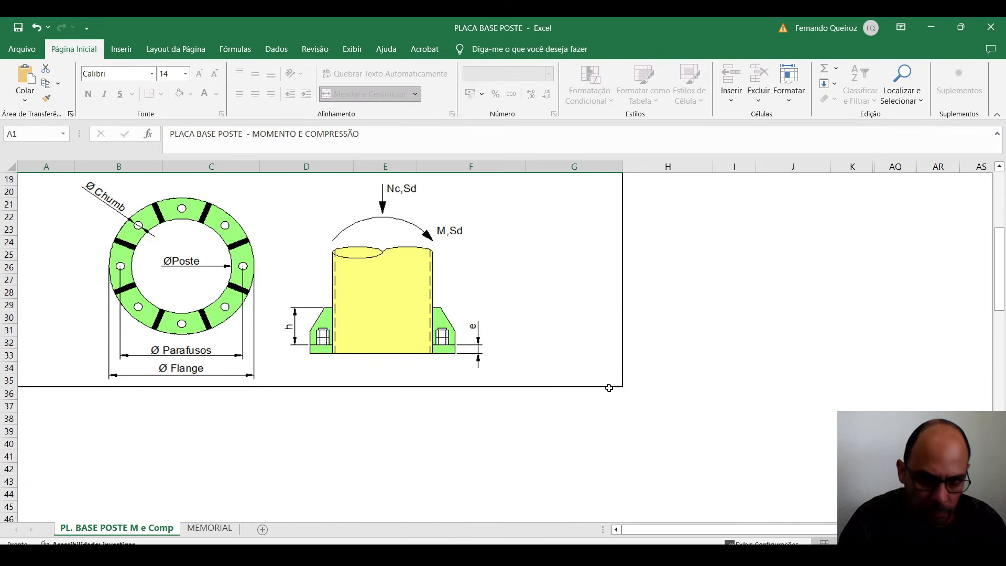
pyautogui.keyDown('shift'); pyautogui.click(609, 387); pyautogui.keyUp('shift')
pyautogui.scroll(6, 496, 337)
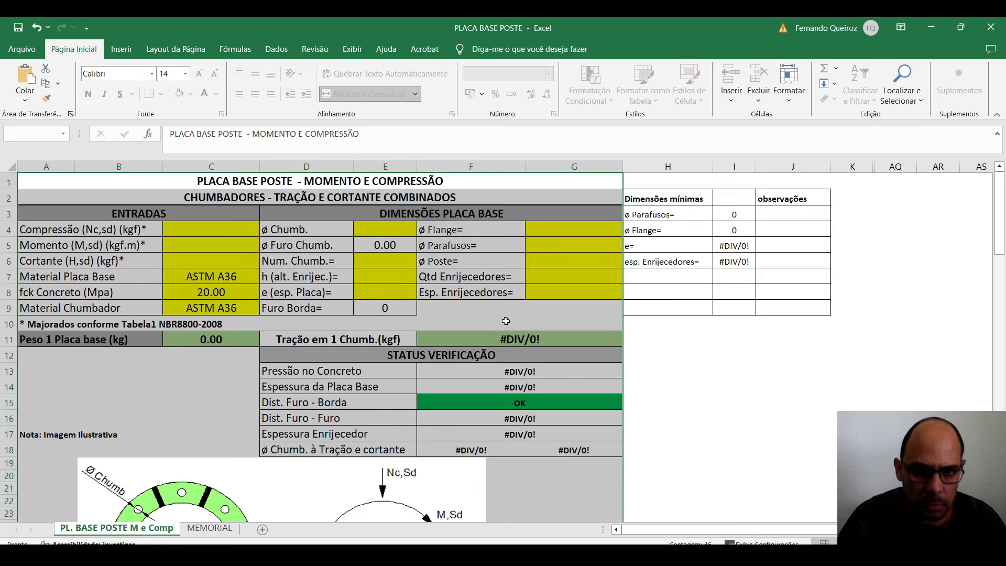
pyautogui.hotkey('ctrl', 'c')
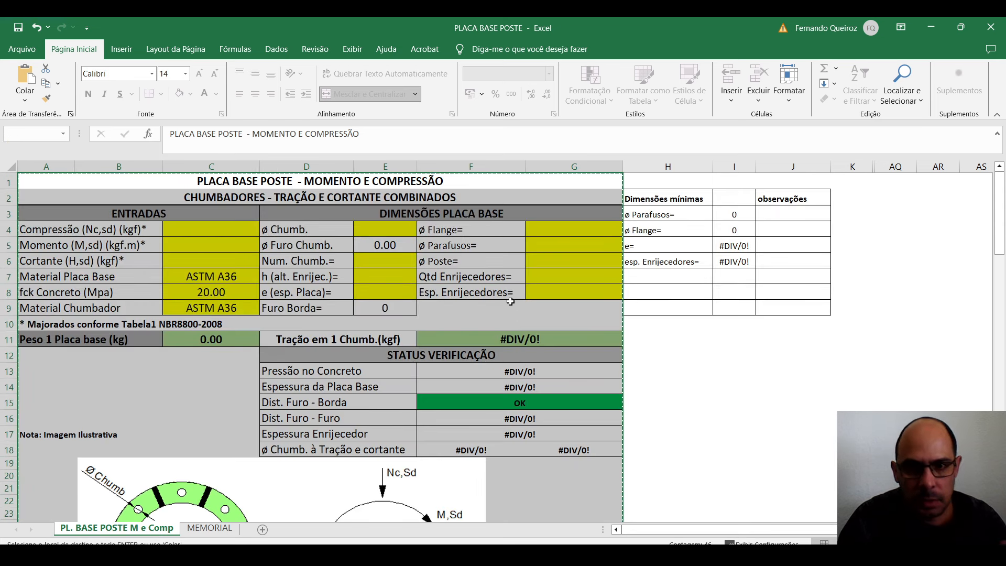
pyautogui.press('Escape')
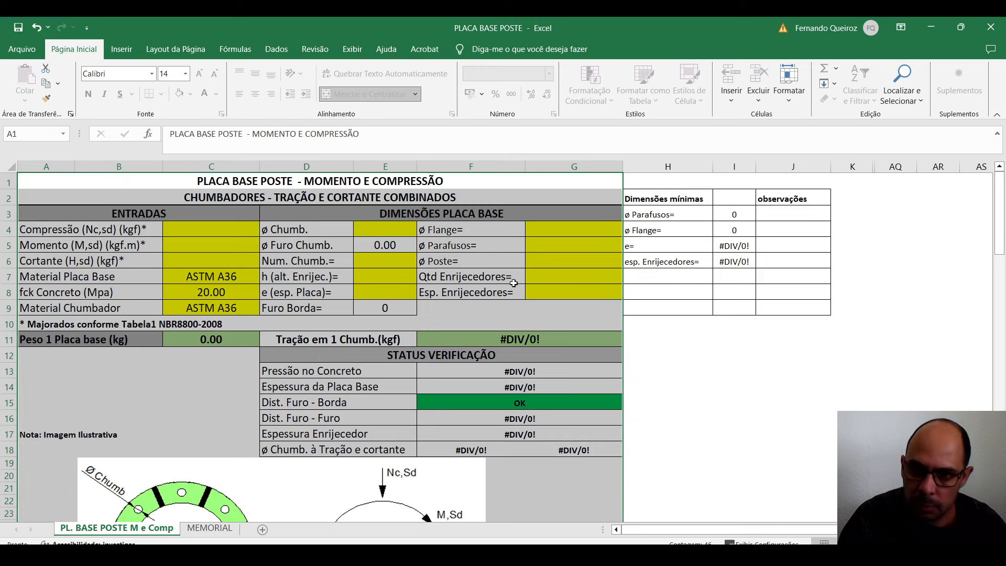
pyautogui.click(690, 327)
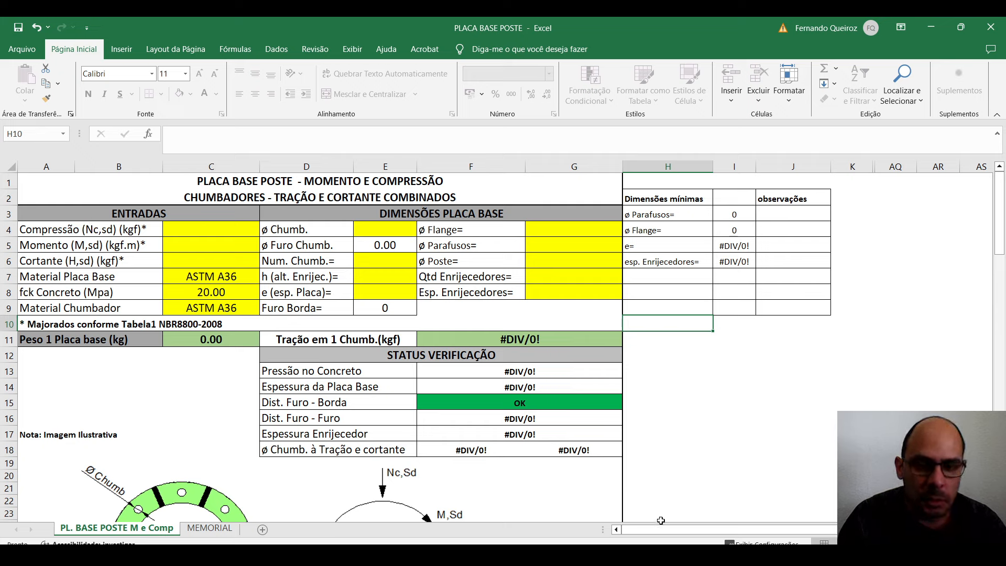
# Consult the AutoCAD load diagram and enter 1361 kgf as the compression (Nc,sd) in the Excel sheet.
pyautogui.hotkey('alt', 'Tab')
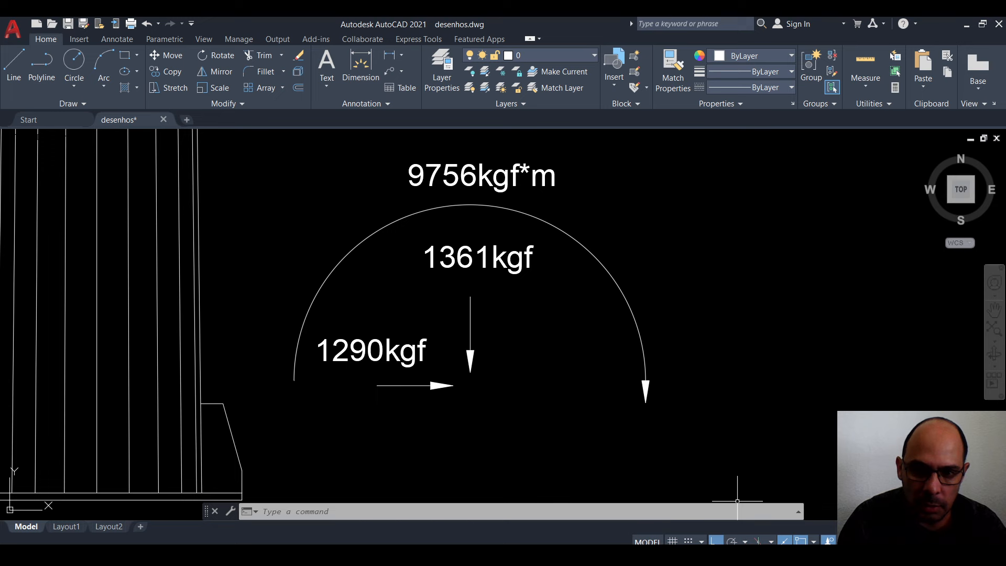
pyautogui.hotkey('alt', 'Tab')
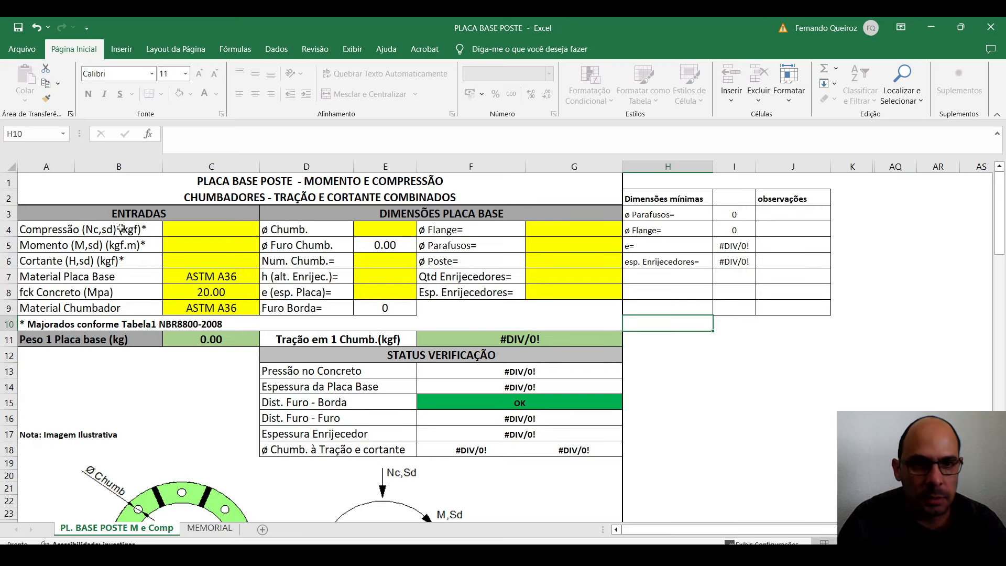
pyautogui.click(202, 231)
pyautogui.write('1361')
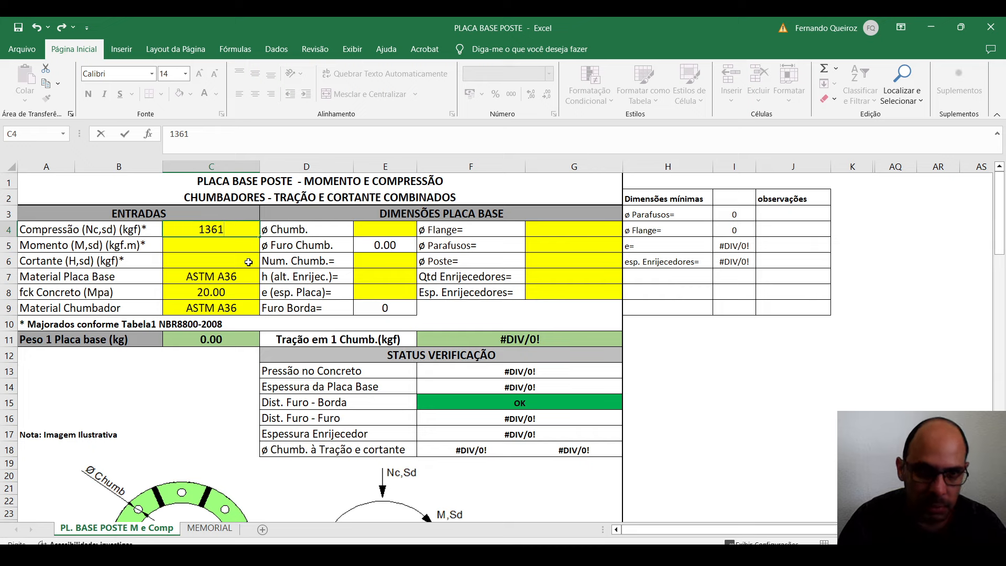
pyautogui.press('Return')
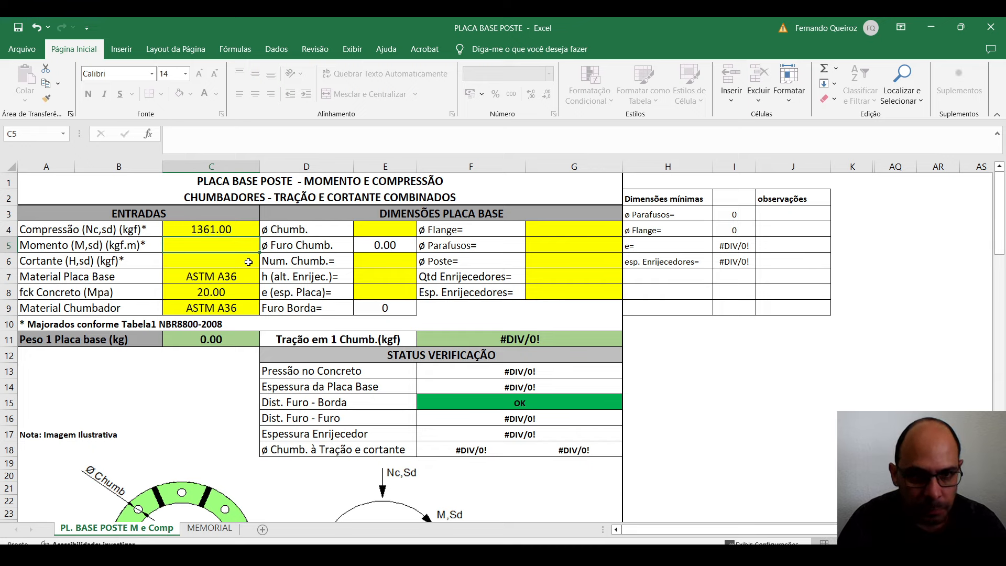
# Consult the moment in the AutoCAD diagram and enter 9756 kgf.m as the Momento (M,sd) in Excel.
pyautogui.hotkey('alt', 'Tab')
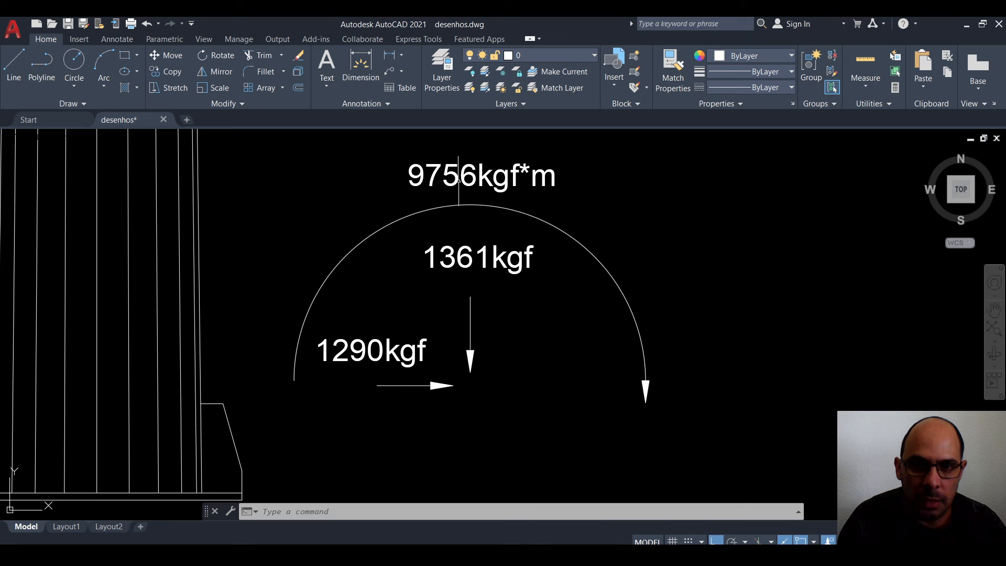
pyautogui.hotkey('alt', 'Tab')
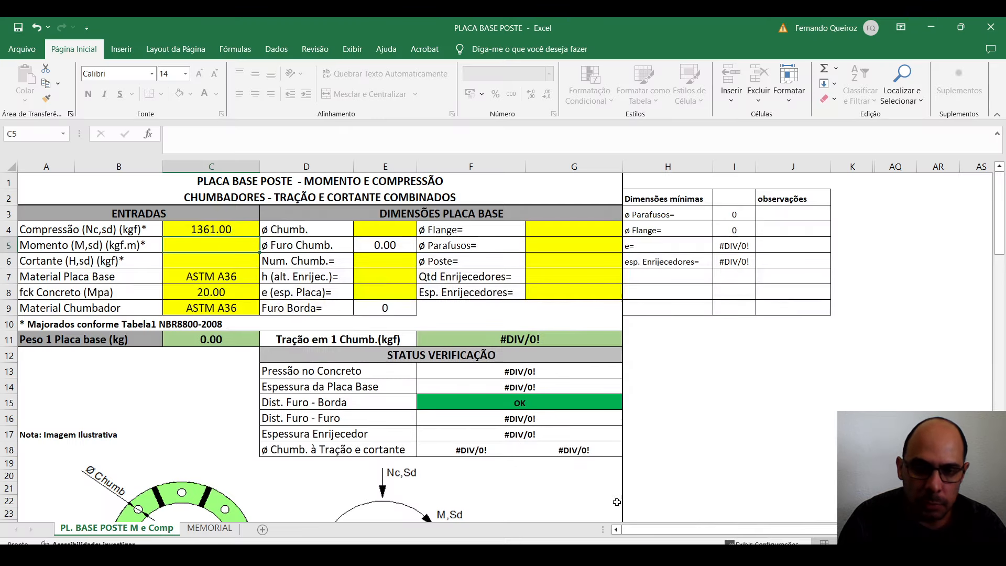
pyautogui.write('975')
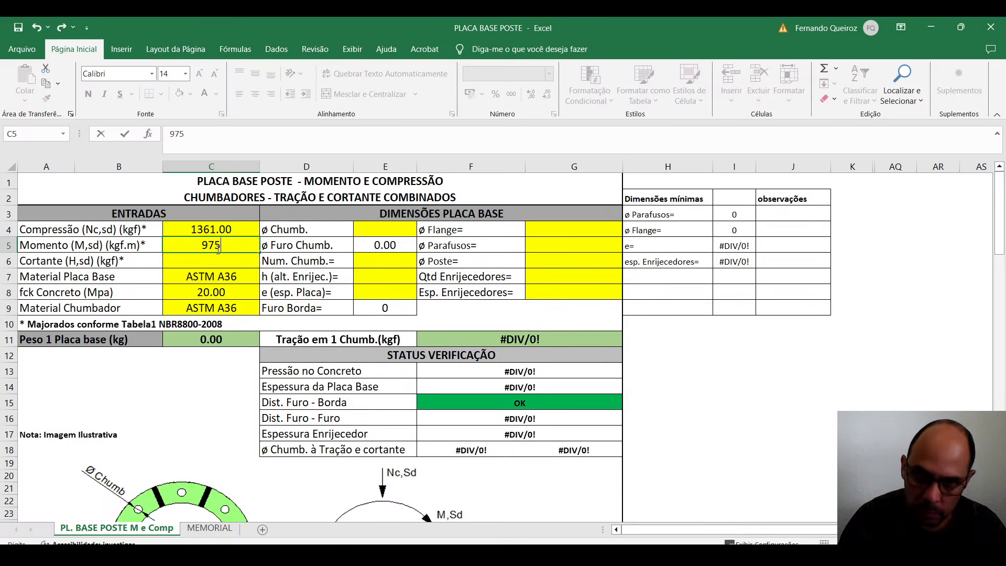
pyautogui.write('6')
pyautogui.press('Return')
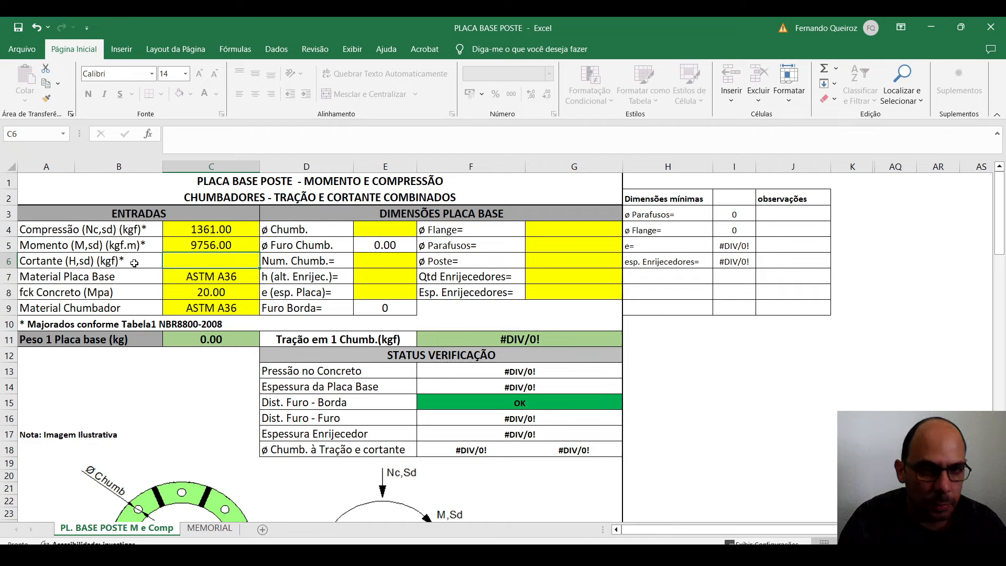
# Consult the shear force in the AutoCAD diagram, enter 1290 kgf as Cortante (H,sd) in Excel, and review the three loads.
pyautogui.moveTo(721, 556)
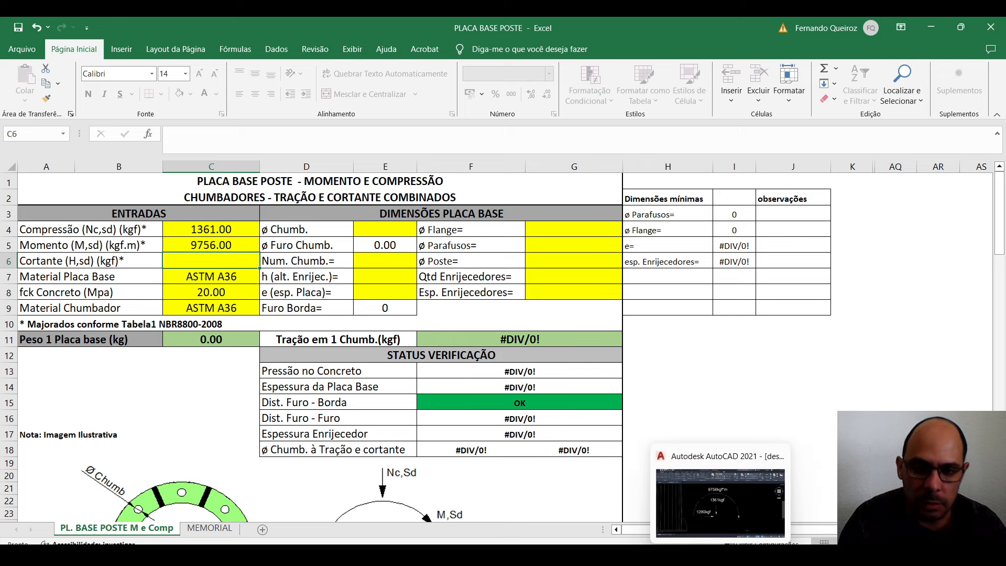
pyautogui.click(720, 528)
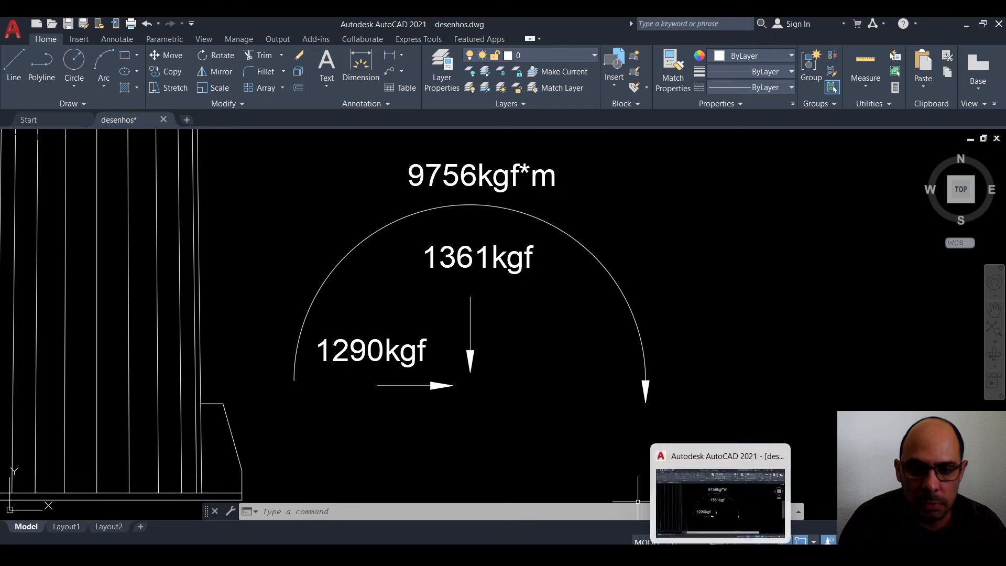
pyautogui.click(725, 556)
pyautogui.write('1')
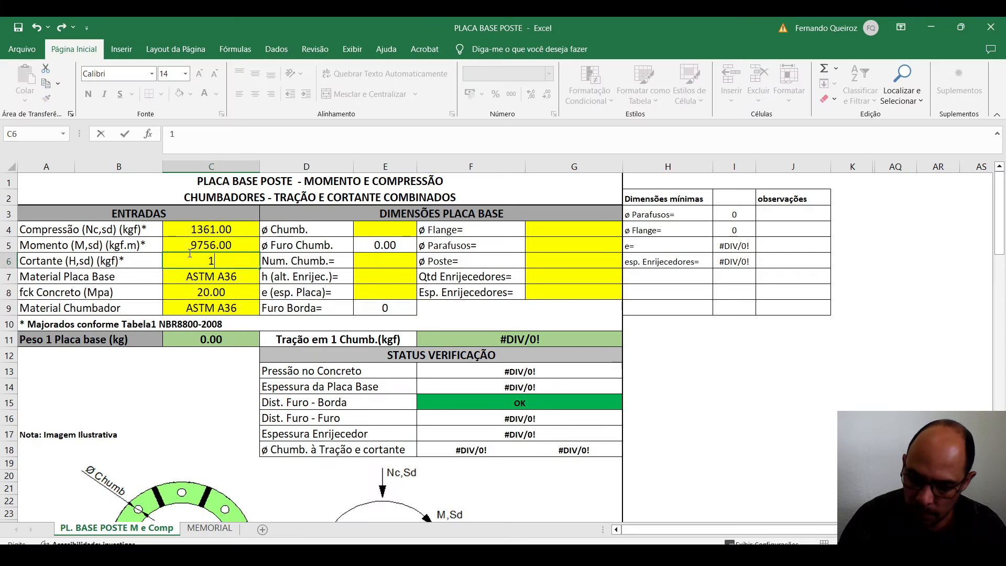
pyautogui.write('290')
pyautogui.press('Return')
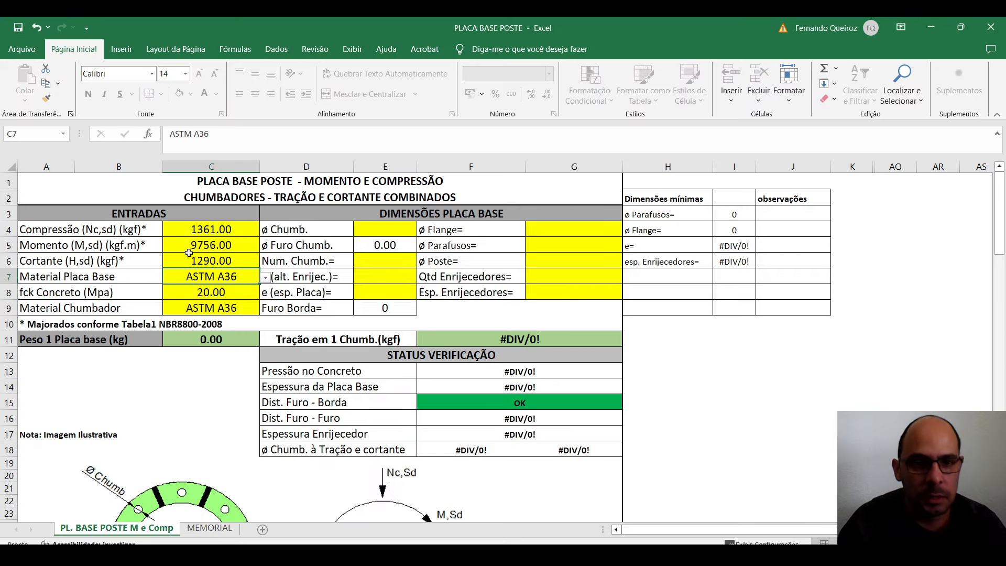
pyautogui.moveTo(201, 231); pyautogui.dragTo(210, 263)
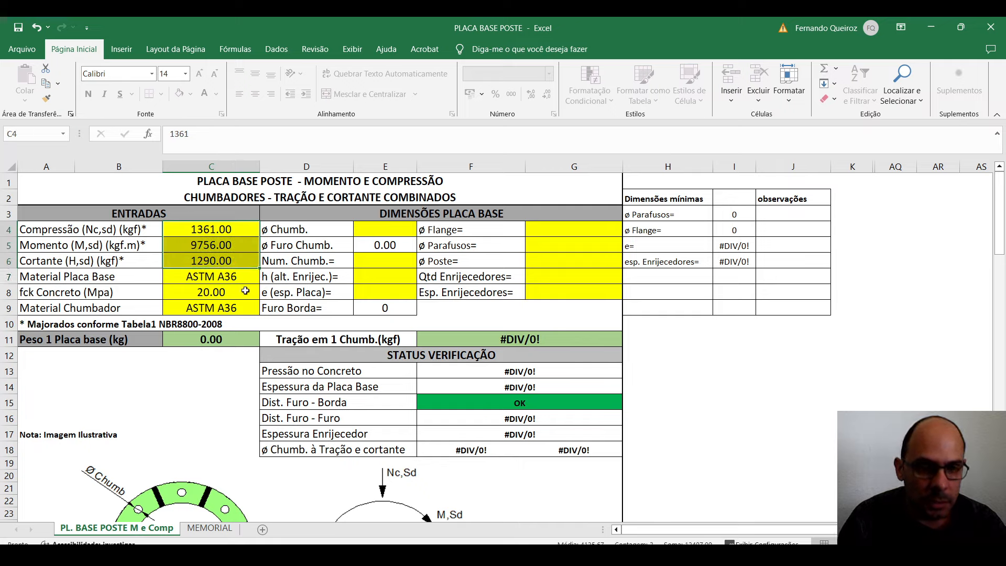
# Look through the base plate material options, choose ASTM A36, and review the concrete fck input.
pyautogui.click(240, 280)
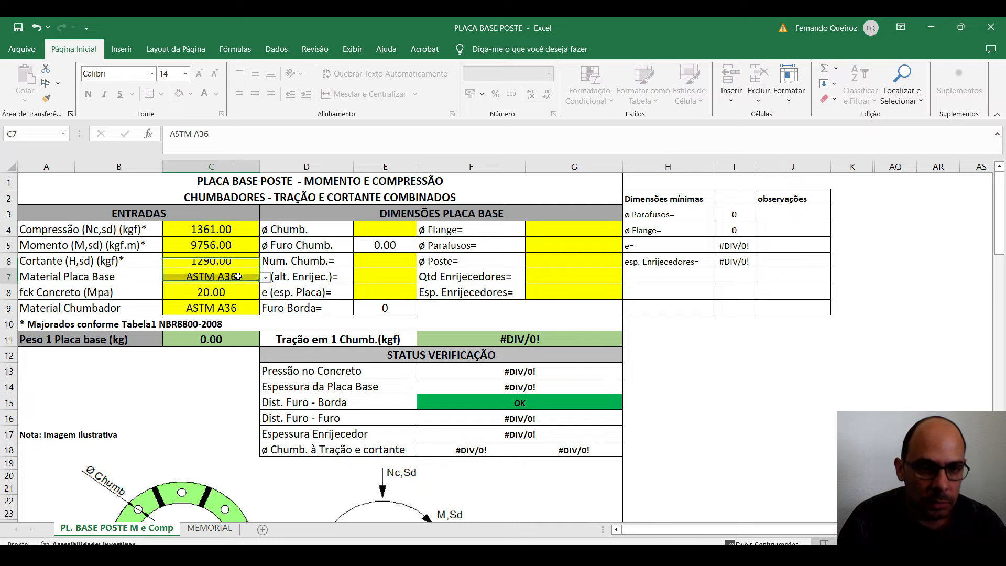
pyautogui.click(265, 278)
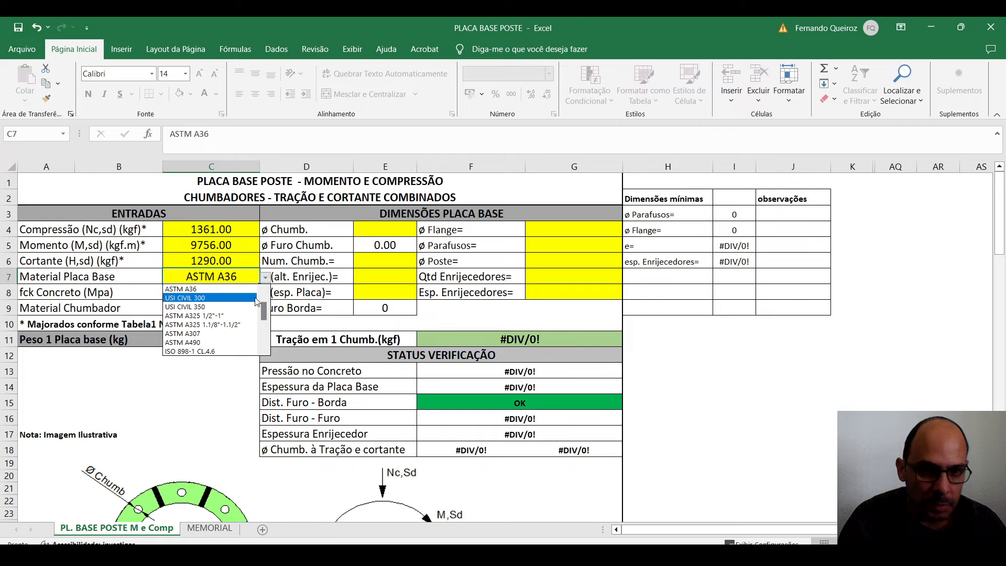
pyautogui.scroll(2, 266, 311)
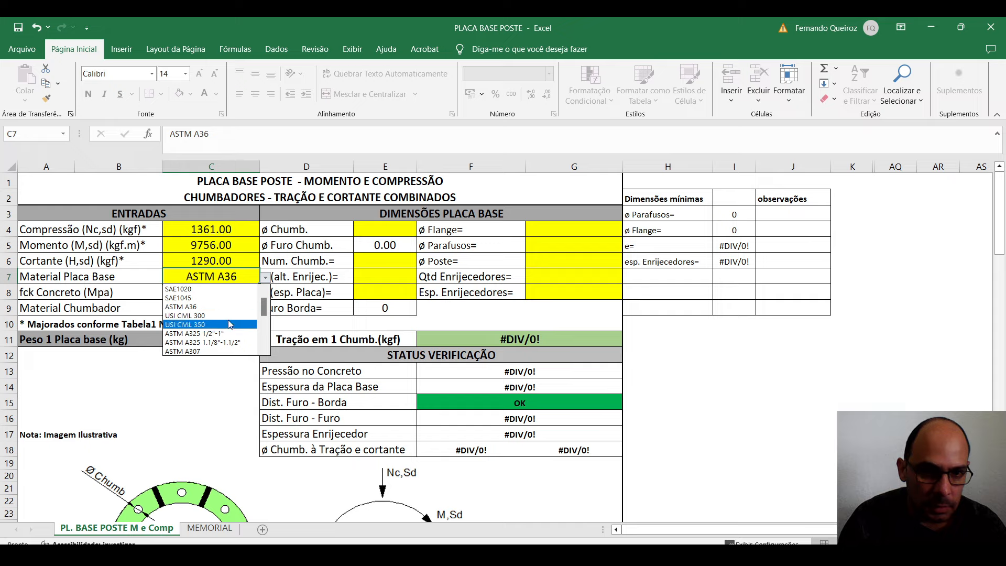
pyautogui.moveTo(265, 314)
pyautogui.mouseDown()
pyautogui.moveTo(264, 325)
pyautogui.moveTo(265, 309)
pyautogui.mouseUp()
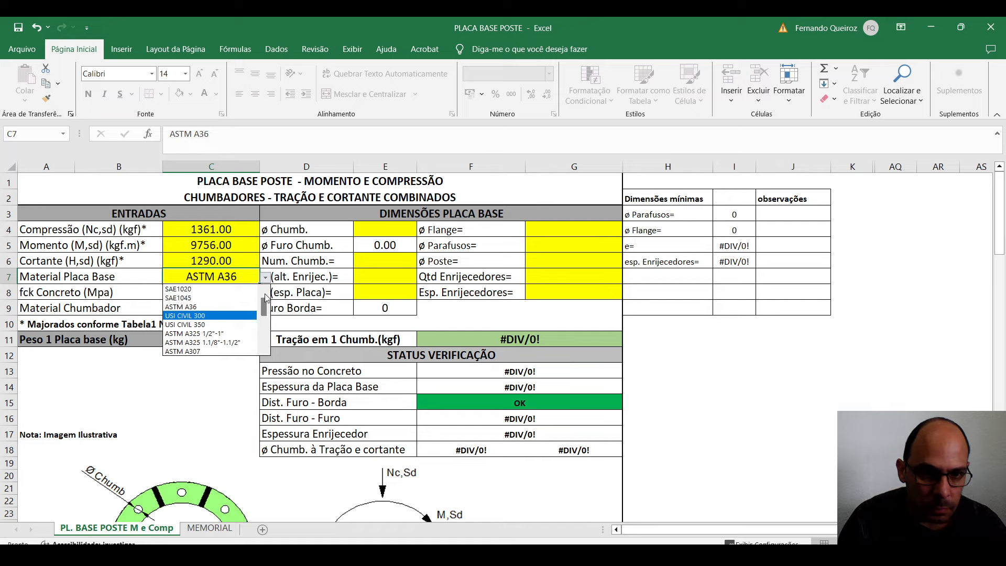
pyautogui.click(215, 309)
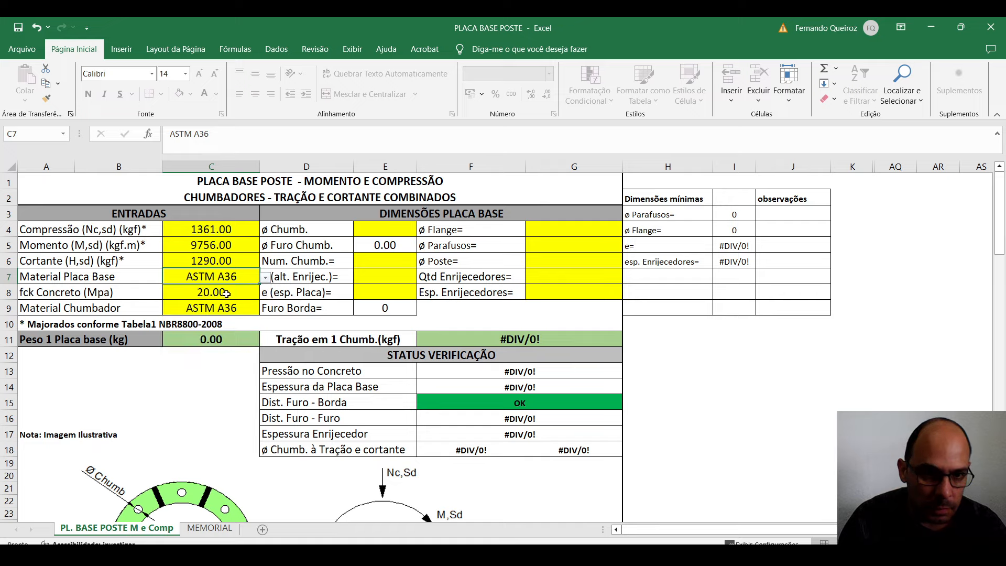
pyautogui.click(226, 294)
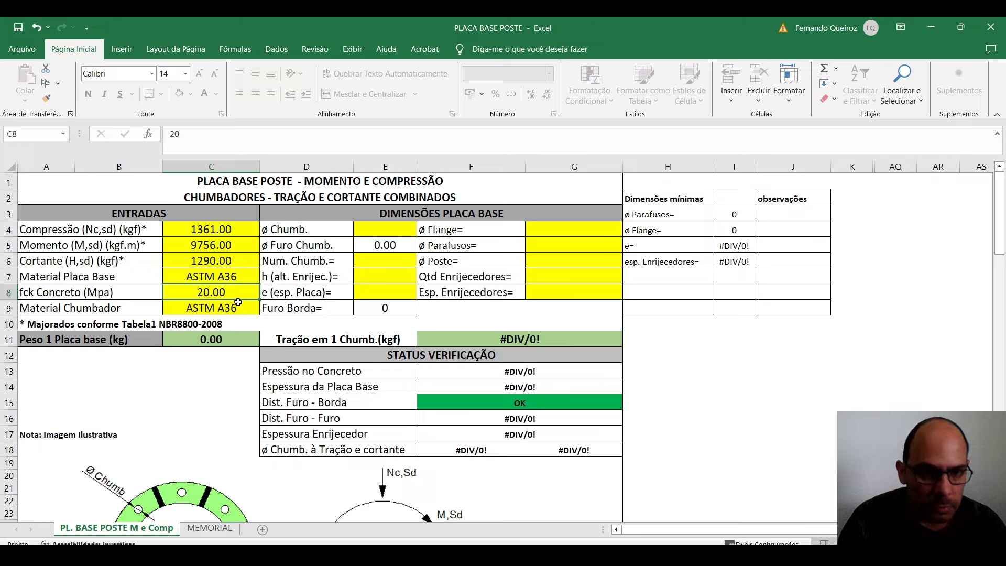
# Look through the anchor material options, trying SAE1020 before choosing ASTM A36.
pyautogui.click(118, 309)
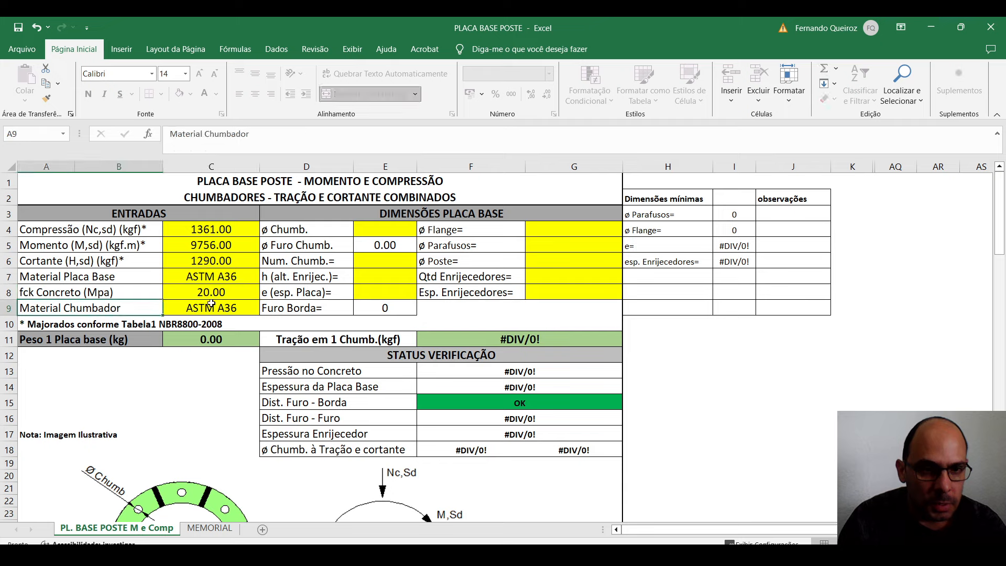
pyautogui.click(253, 308)
pyautogui.click(266, 310)
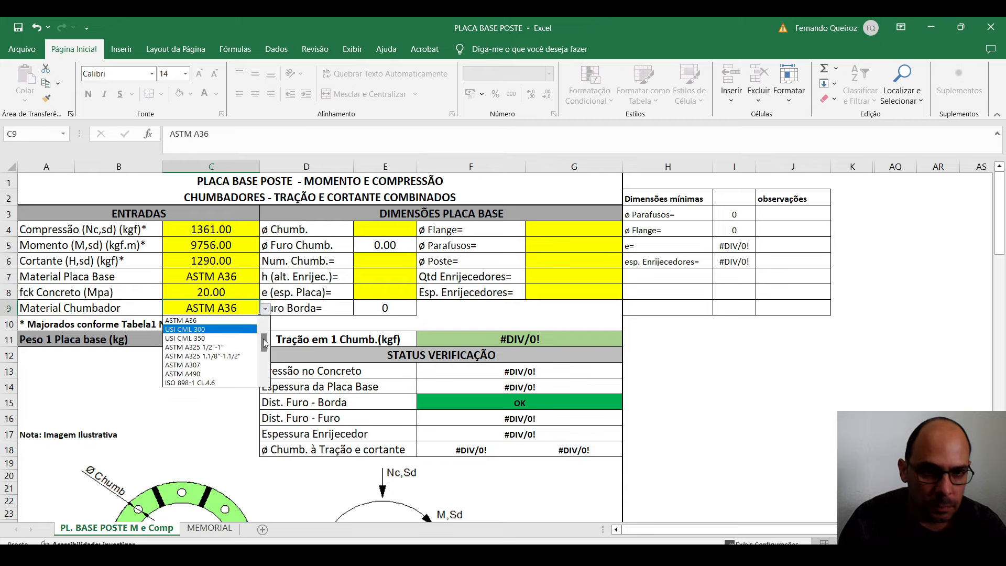
pyautogui.click(225, 320)
pyautogui.click(265, 310)
pyautogui.scroll(-3, 265, 326)
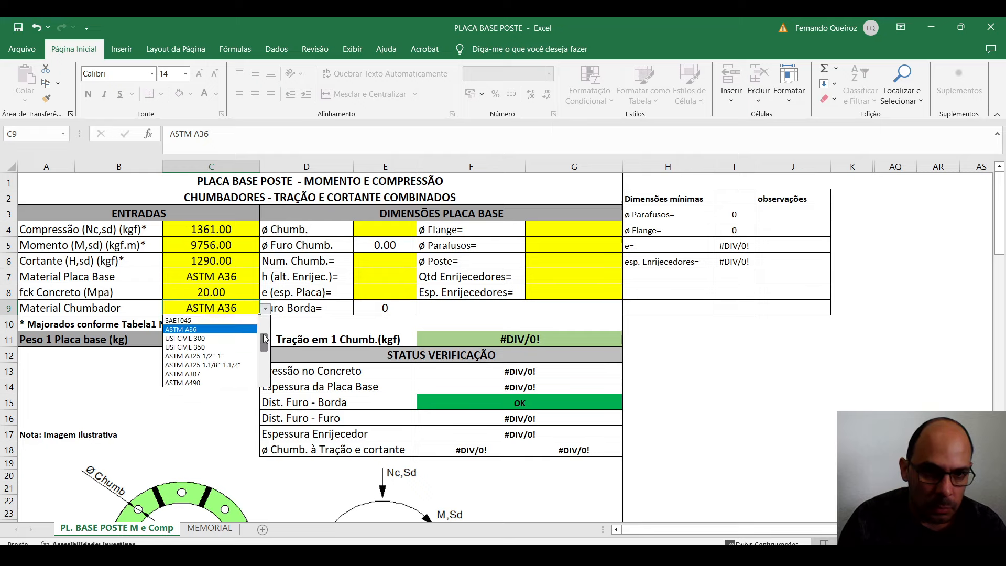
pyautogui.click(242, 321)
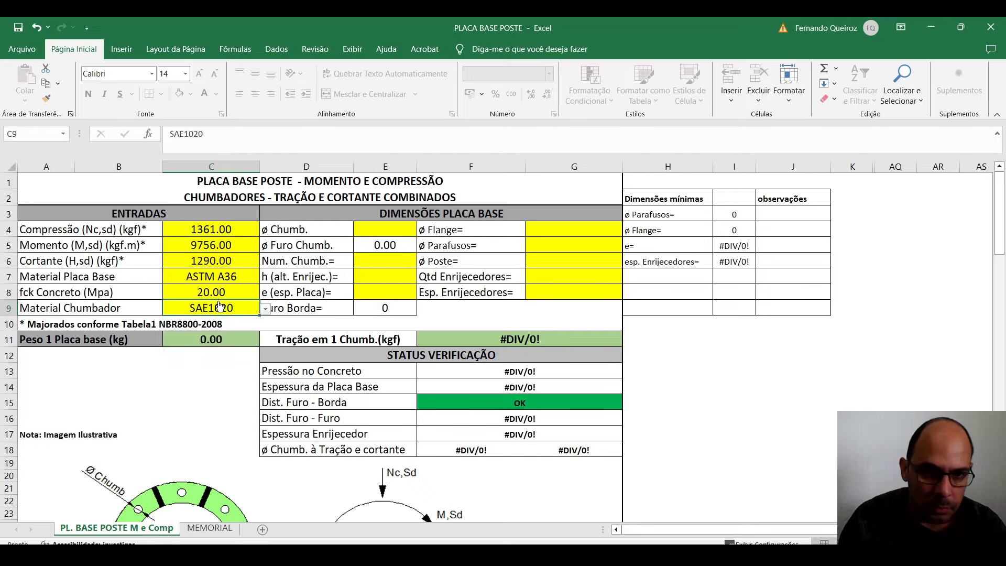
pyautogui.click(264, 309)
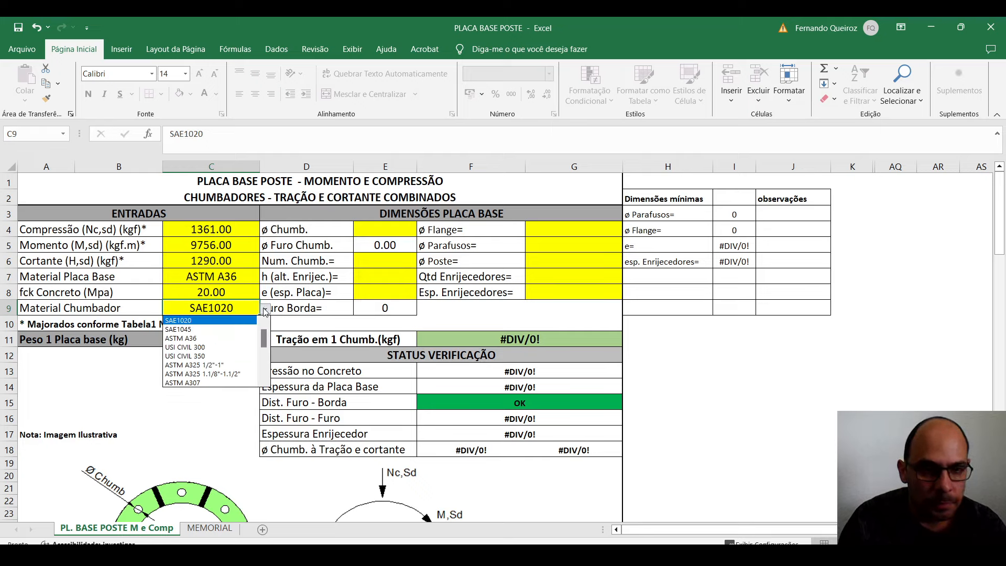
pyautogui.click(244, 338)
pyautogui.click(242, 289)
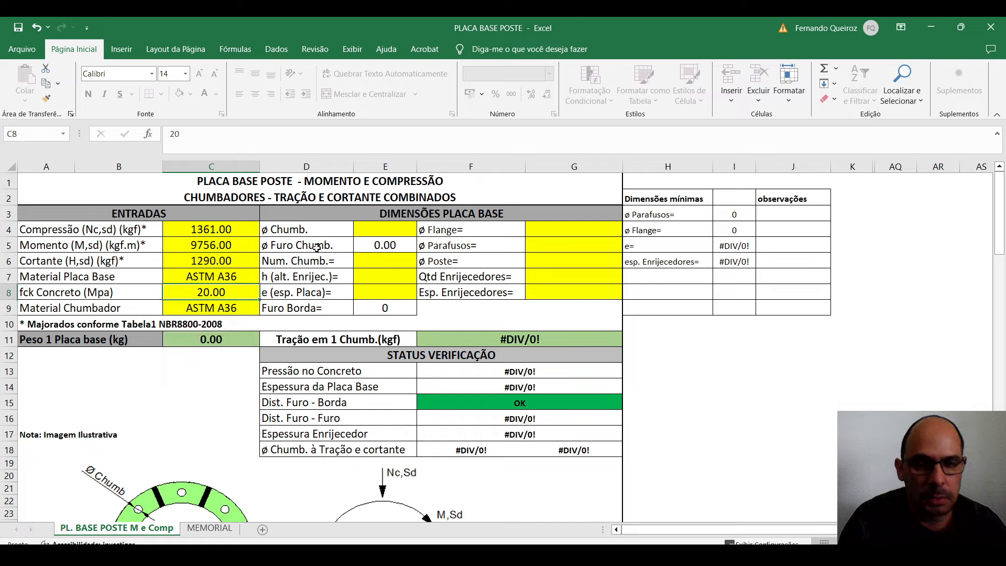
# Find the pole diameter on the AutoCAD base plate plan and enter 470 as ø Poste in the Excel sheet.
pyautogui.click(363, 230)
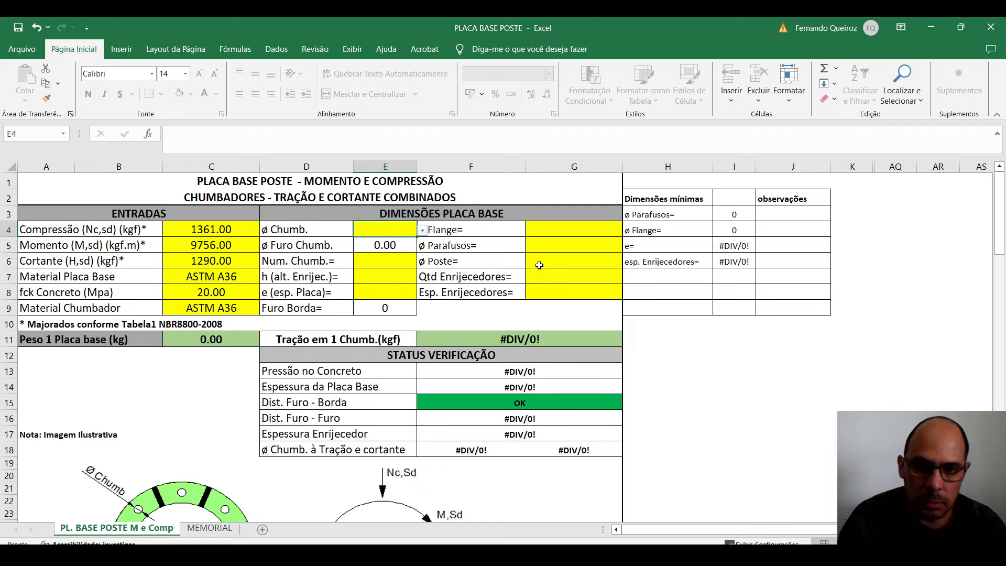
pyautogui.hotkey('alt', 'Tab')
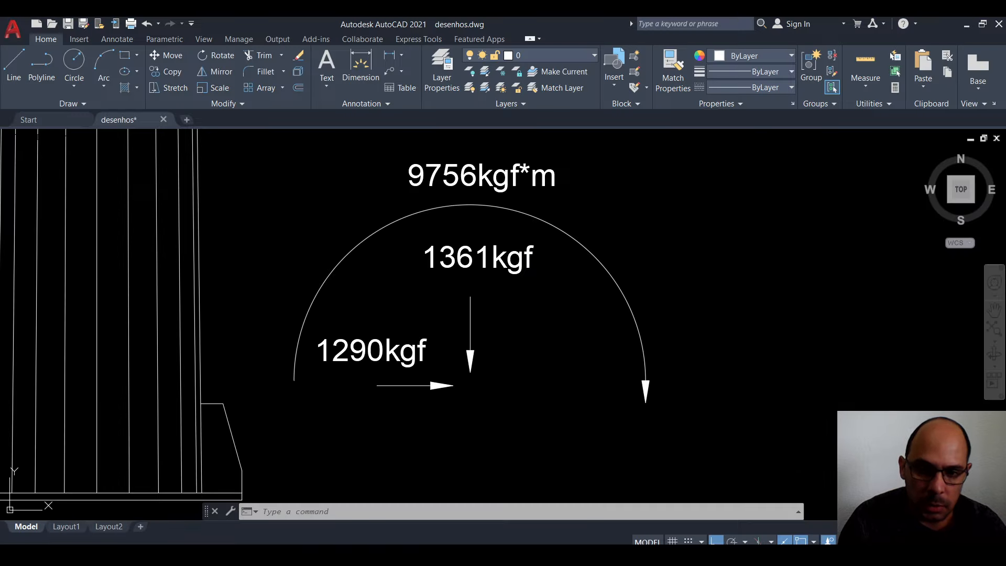
pyautogui.scroll(-8, 524, 325)
pyautogui.scroll(7, 451, 399)
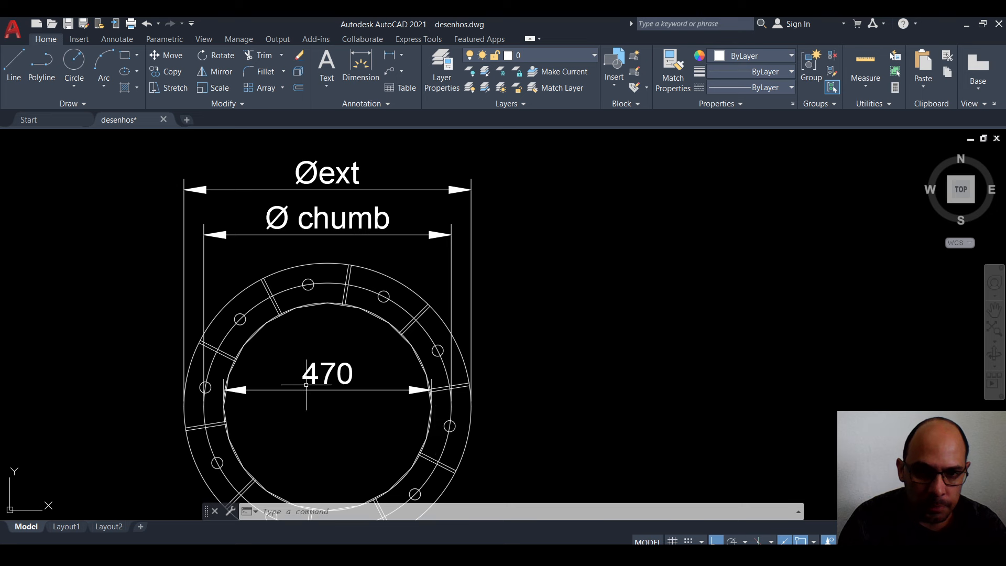
pyautogui.hotkey('alt', 'Tab')
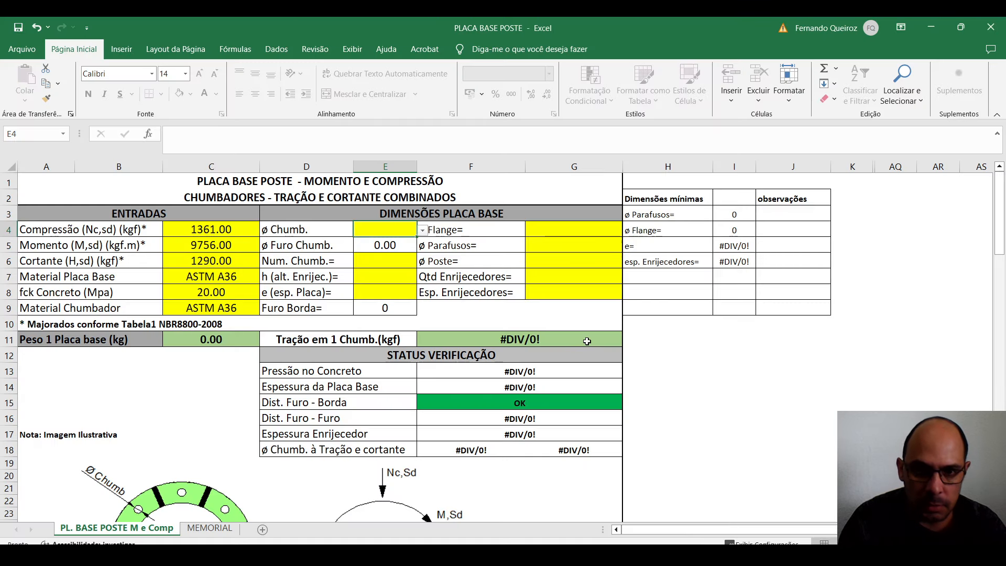
pyautogui.click(562, 263)
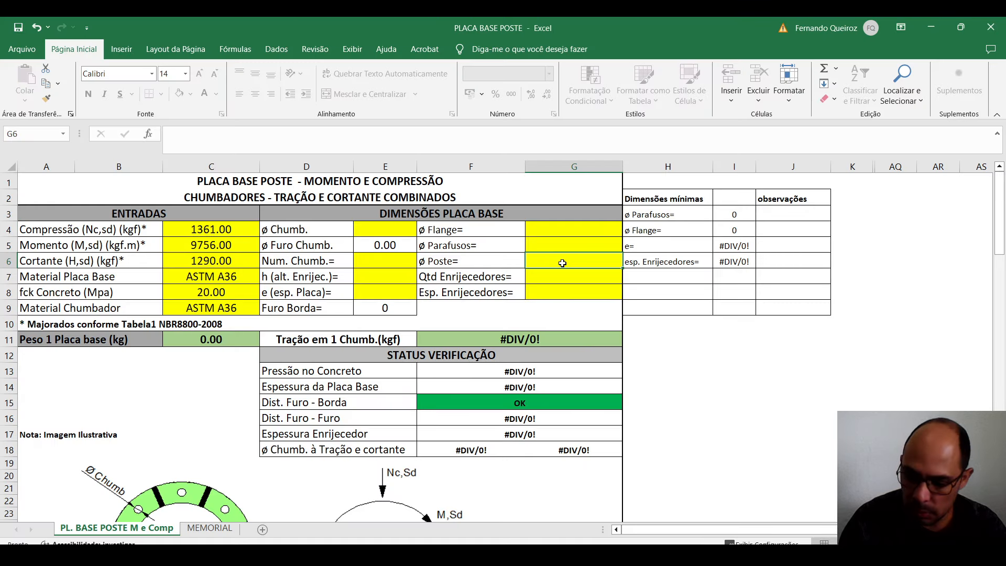
pyautogui.write('470')
pyautogui.press('Return')
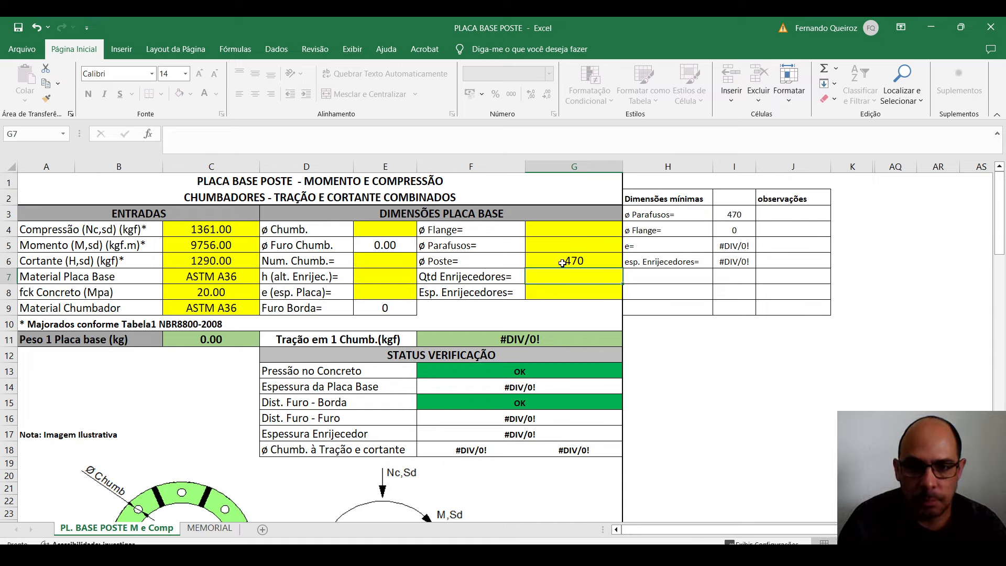
# Set the anchor diameter (ø Chumb.) to 12.70 and check the minimum bolt circle diameter.
pyautogui.click(399, 229)
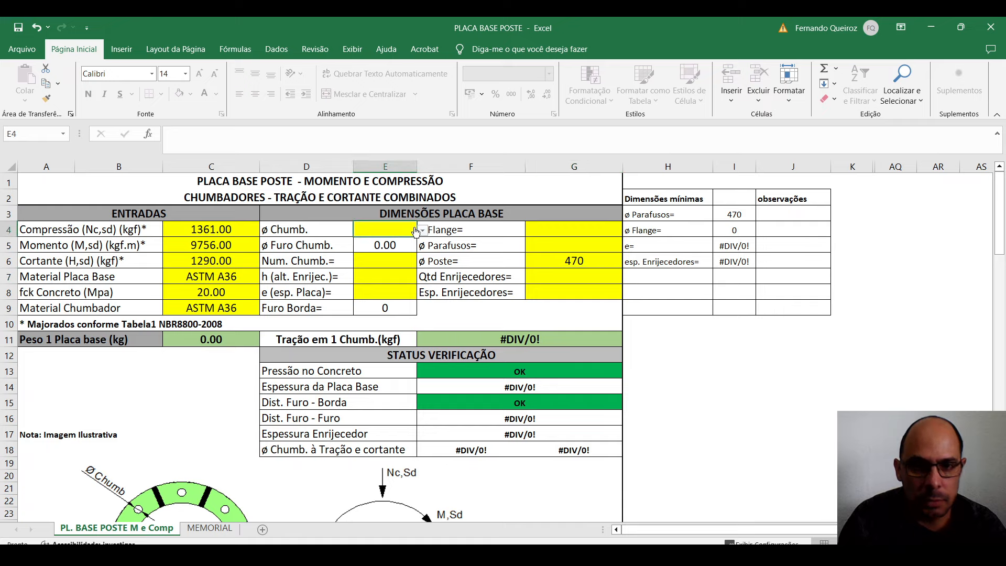
pyautogui.click(422, 230)
pyautogui.scroll(5, 422, 244)
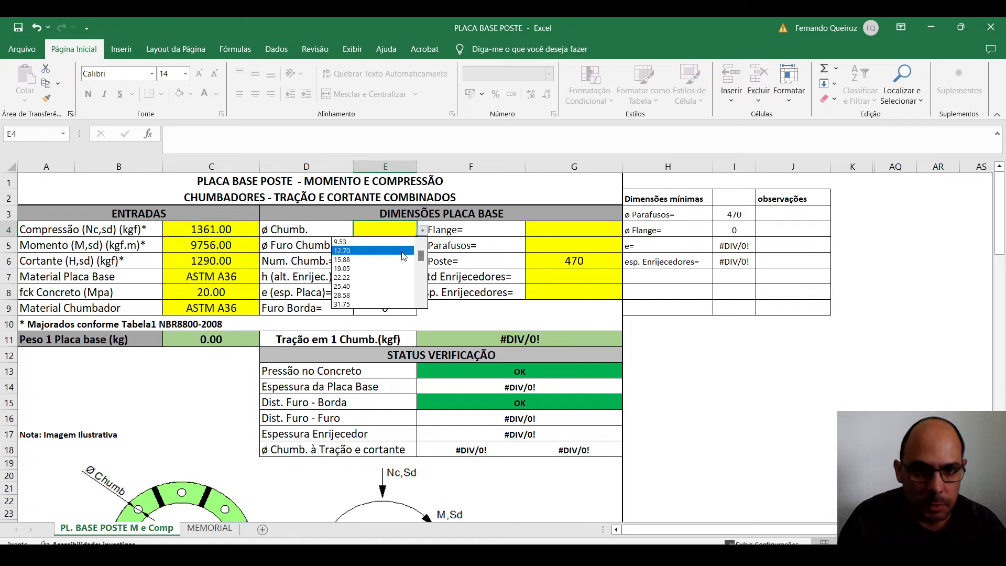
pyautogui.click(385, 251)
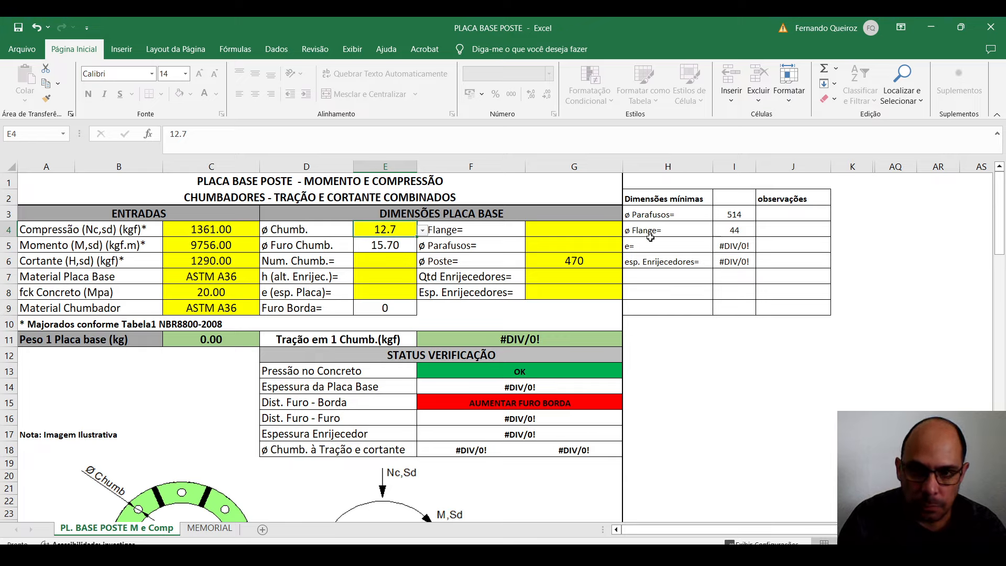
pyautogui.click(652, 215)
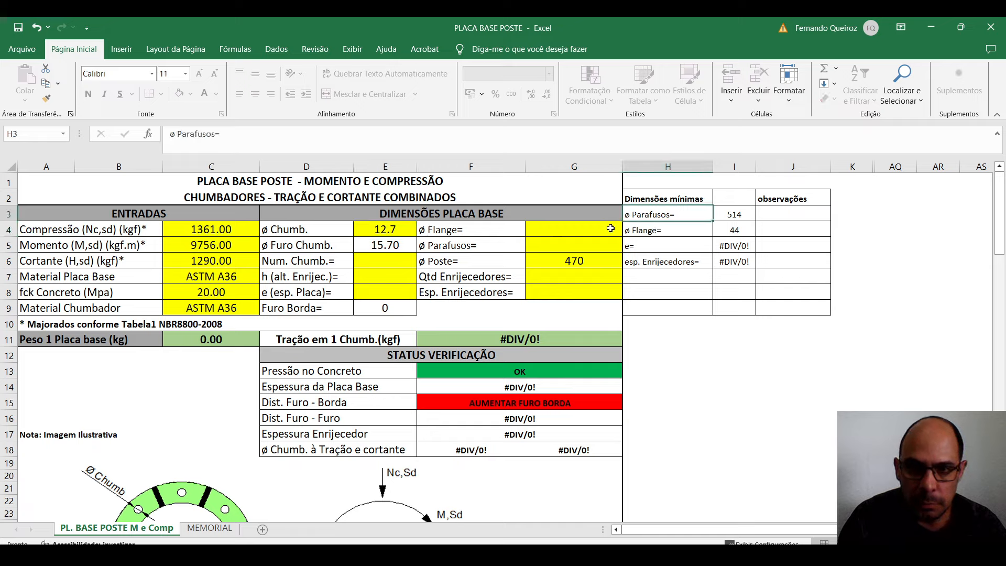
# Set the bolt circle diameter (ø Parafusos) to the sheet's minimum of 514.
pyautogui.click(473, 249)
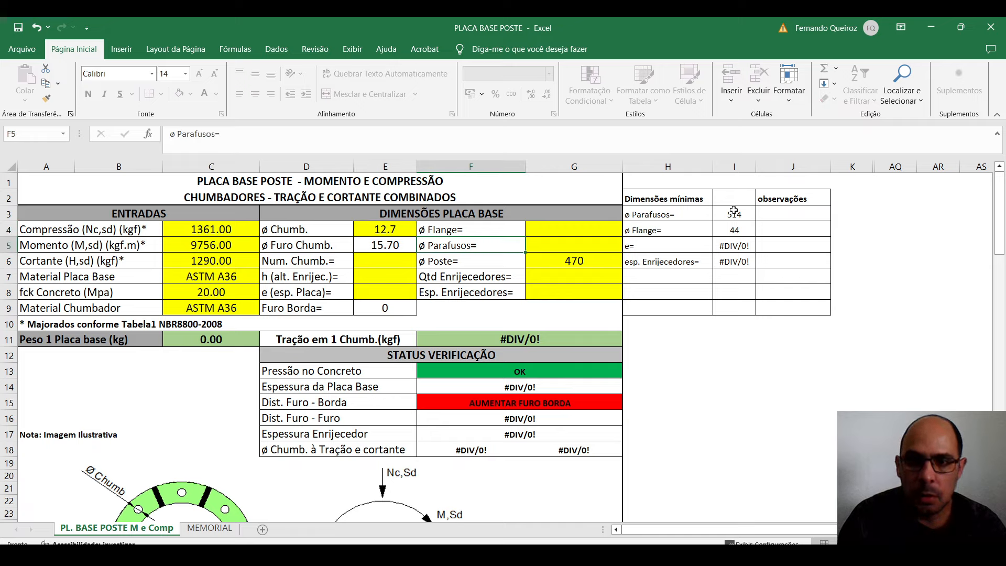
pyautogui.click(590, 250)
pyautogui.write('5')
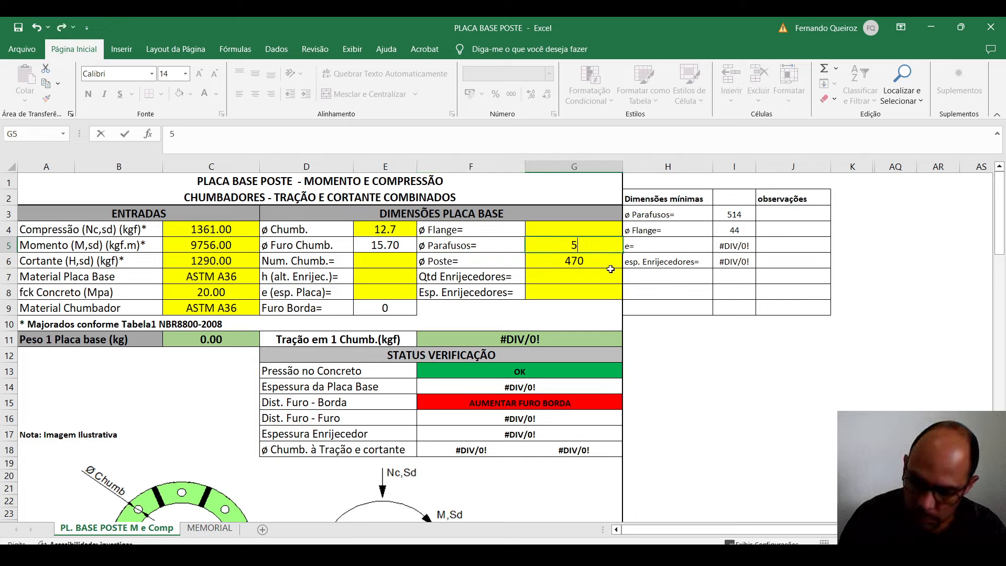
pyautogui.write('14')
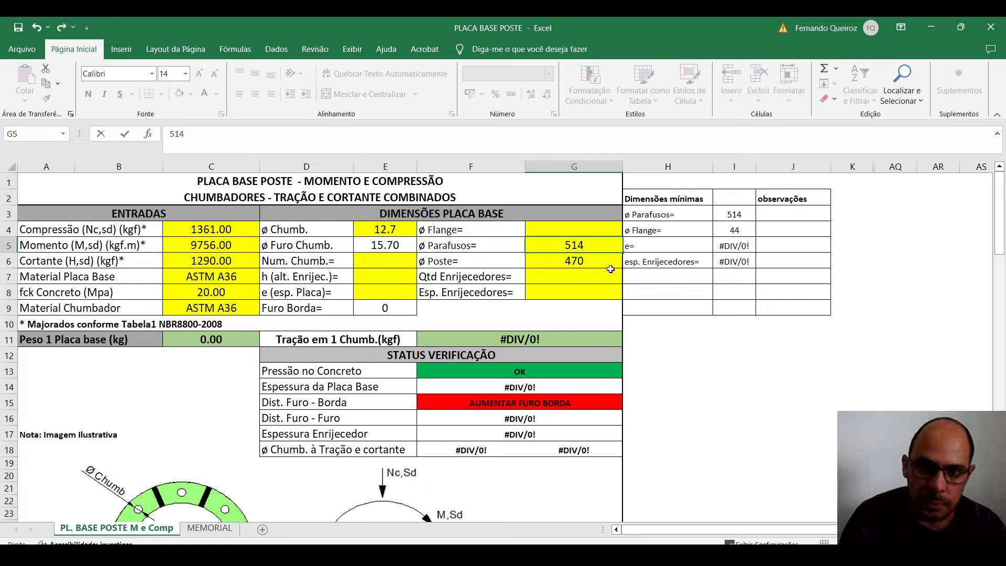
pyautogui.press('Return')
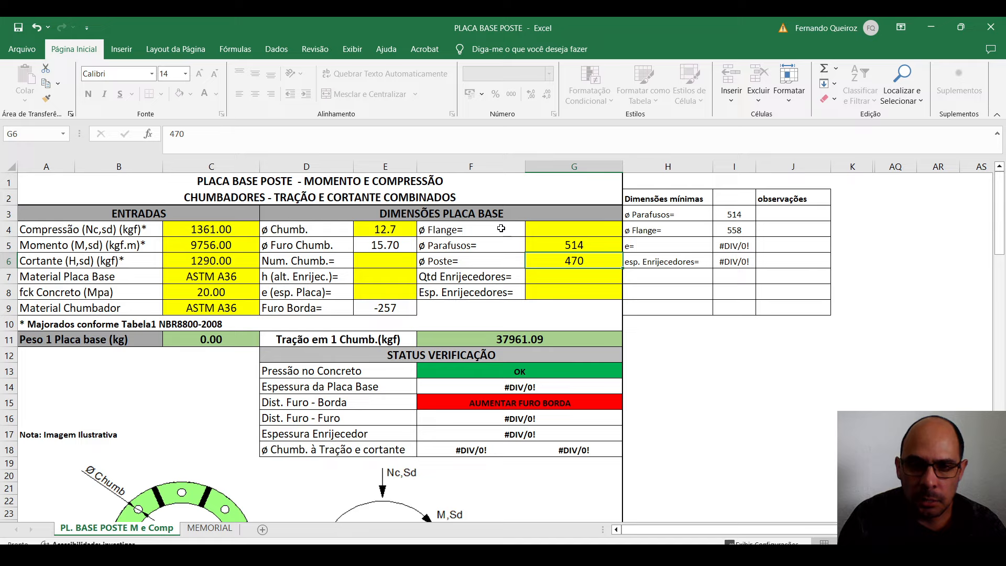
# Check the minimum flange diameter, set ø Flange to 560, and review the tension per anchor.
pyautogui.click(731, 231)
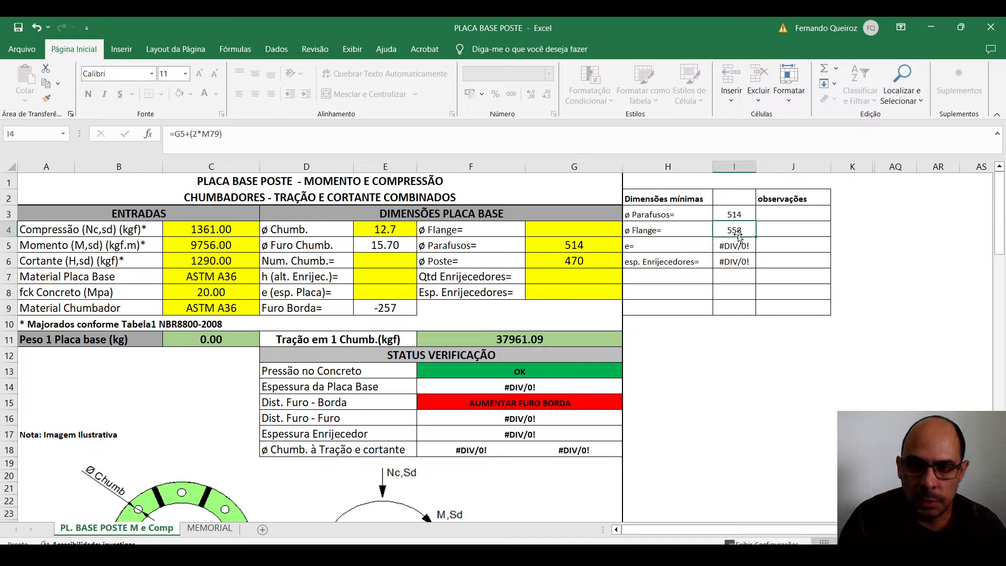
pyautogui.click(601, 230)
pyautogui.write('560')
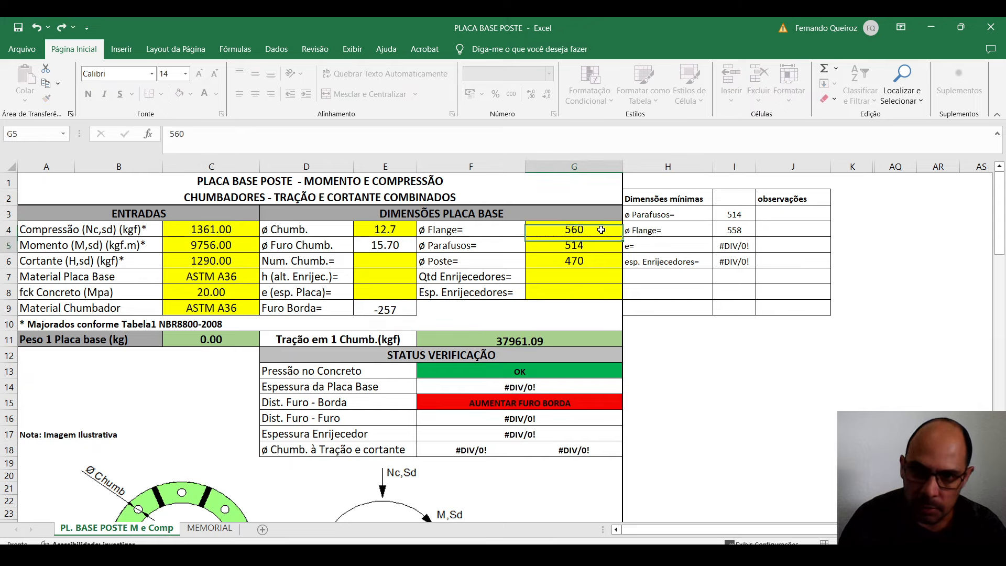
pyautogui.press('Return')
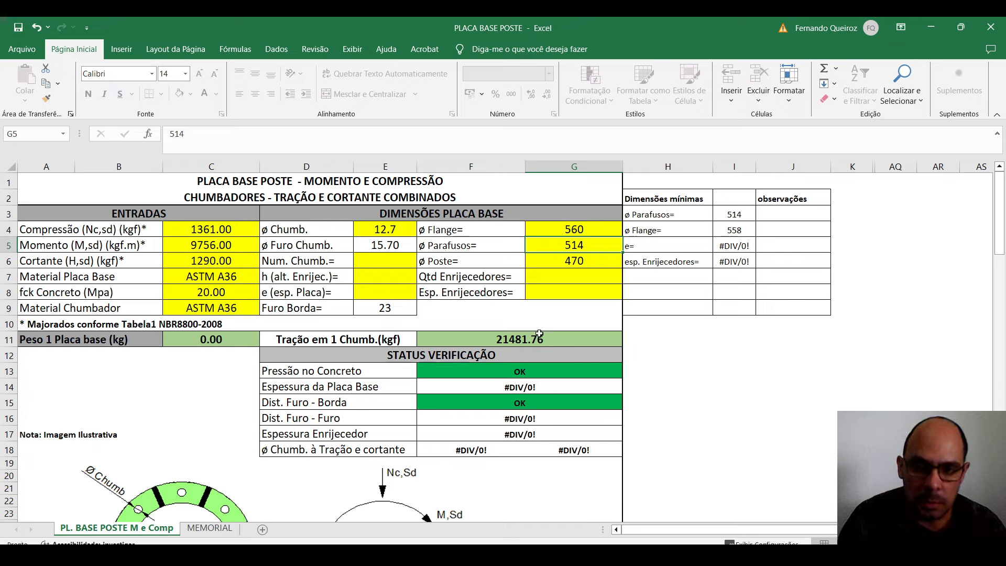
pyautogui.click(523, 336)
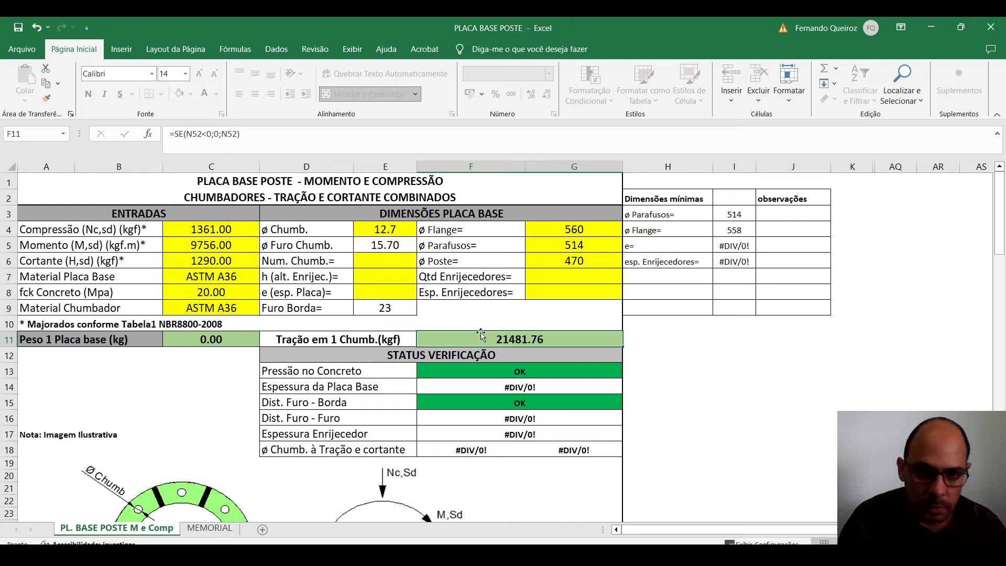
# Check the anchor count on the AutoCAD base plate plan and enter 10 as Num. Chumb. in the Excel sheet.
pyautogui.click(394, 260)
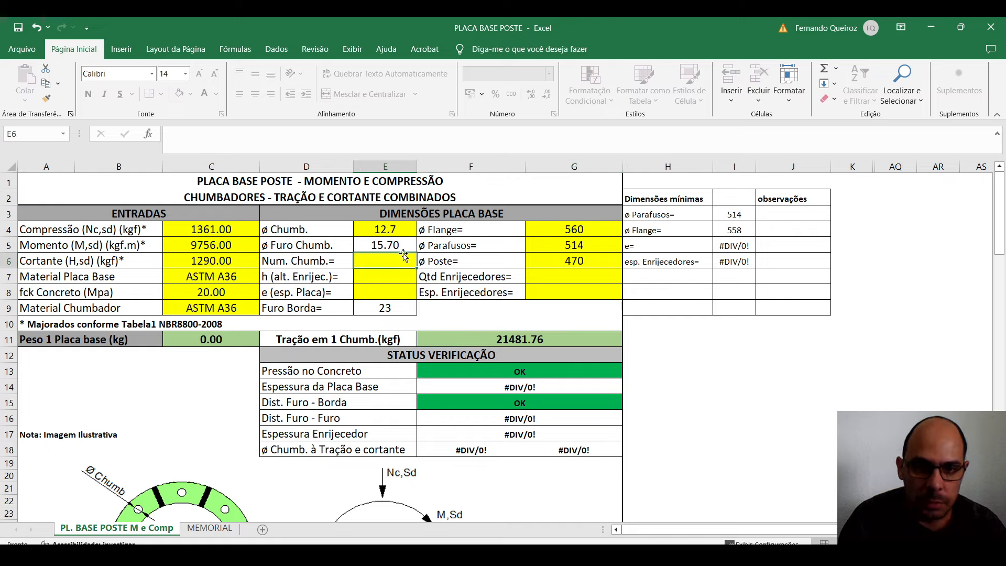
pyautogui.moveTo(721, 555)
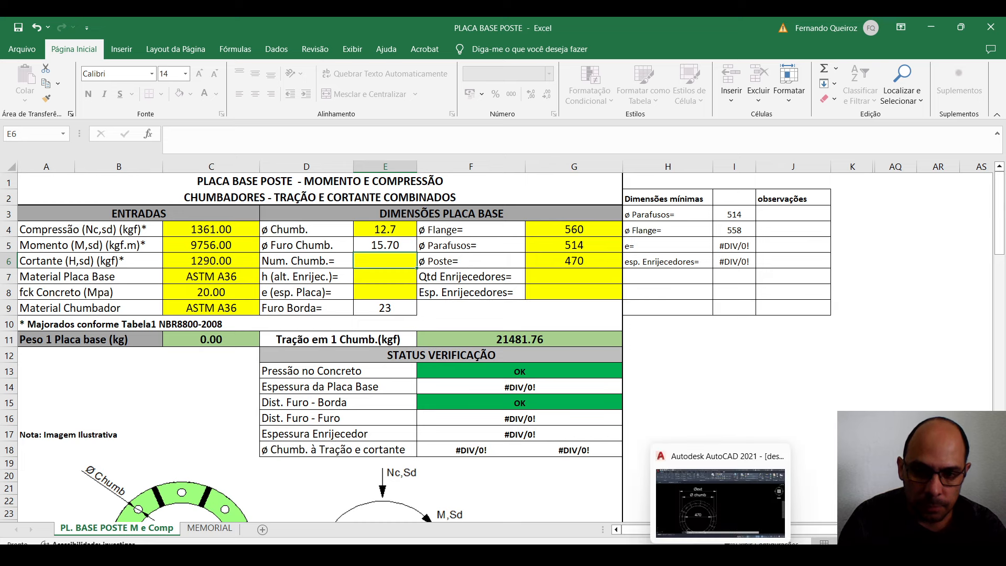
pyautogui.click(703, 513)
pyautogui.scroll(-2, 376, 245)
pyautogui.scroll(2, 375, 382)
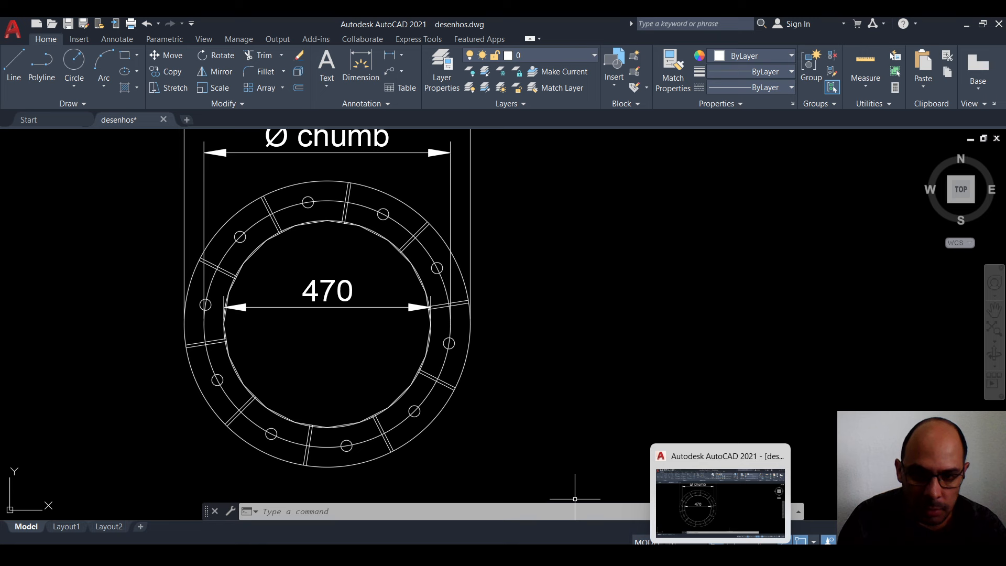
pyautogui.click(692, 498)
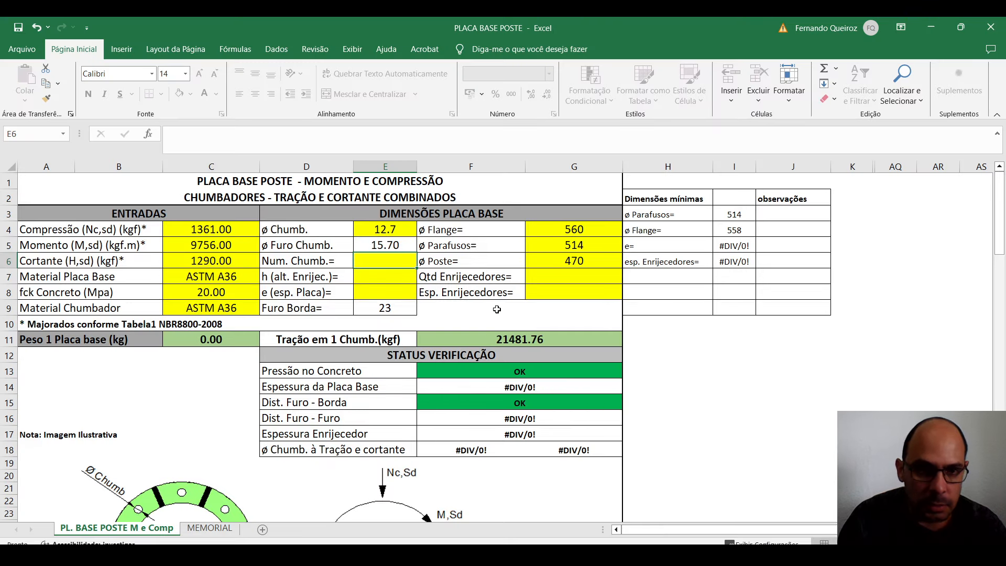
pyautogui.write('10')
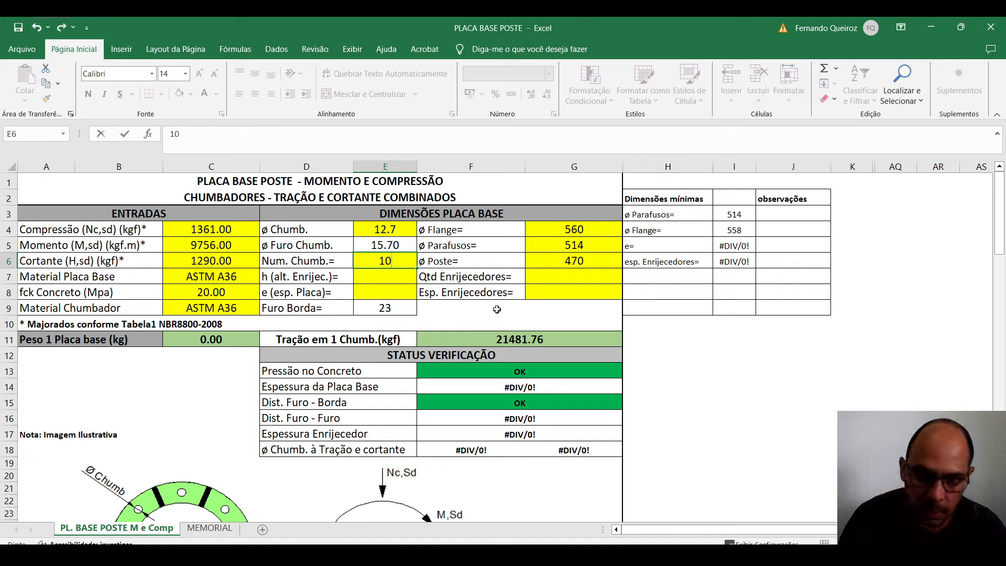
pyautogui.press('Return')
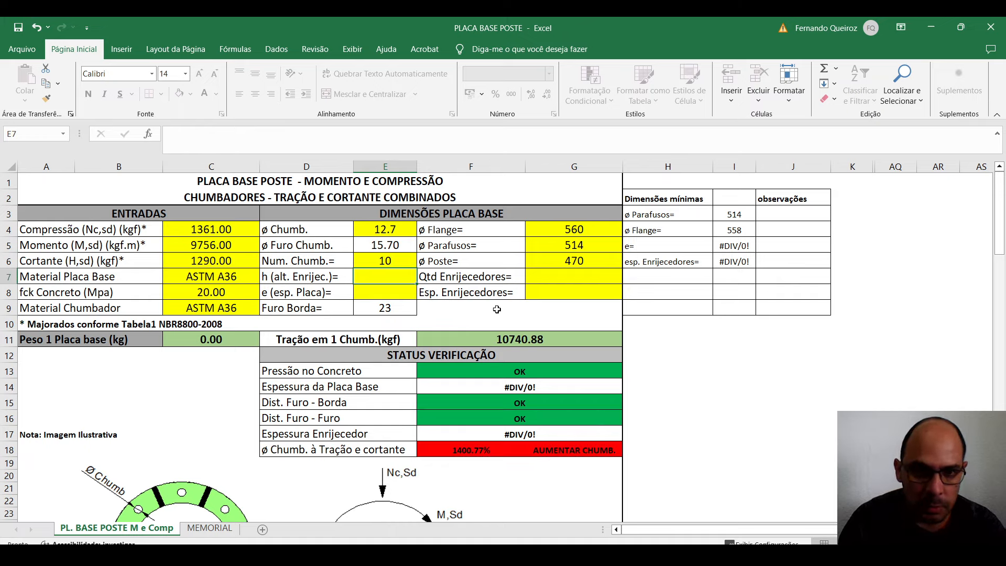
# Check the anchors' combined tension and shear utilisation and increase the anchor diameter (ø Chumb.) to 15.88.
pyautogui.click(398, 266)
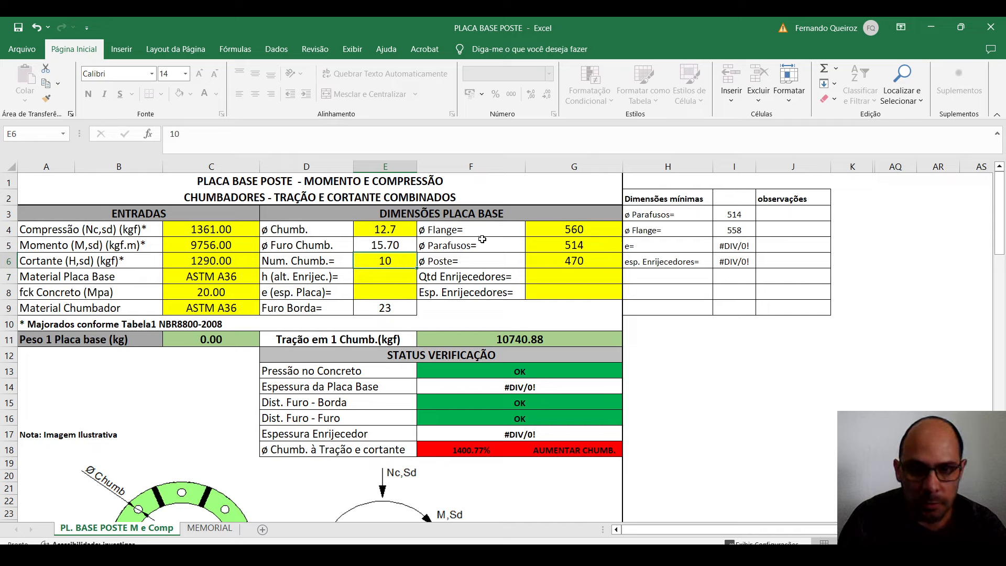
pyautogui.click(471, 454)
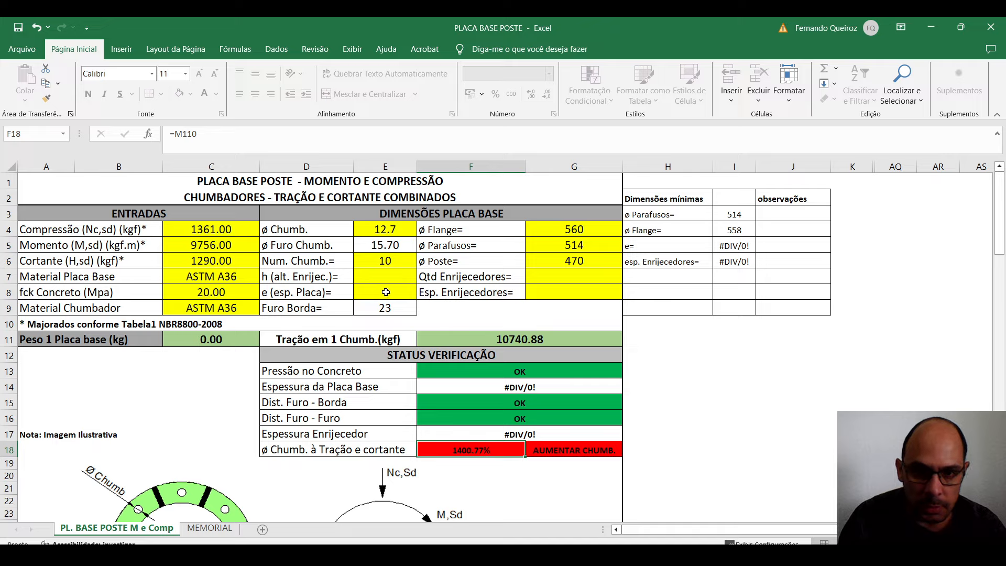
pyautogui.click(407, 231)
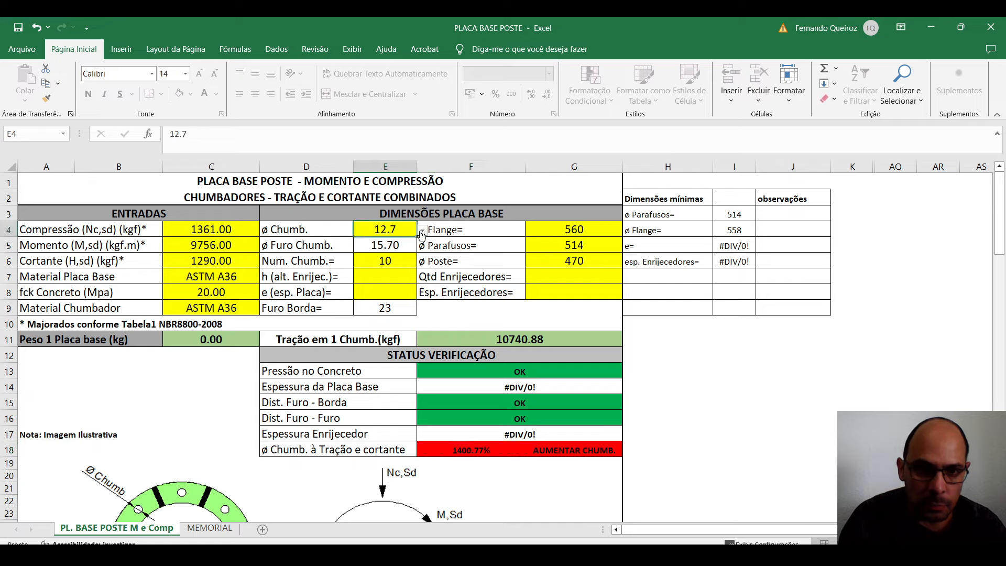
pyautogui.click(422, 231)
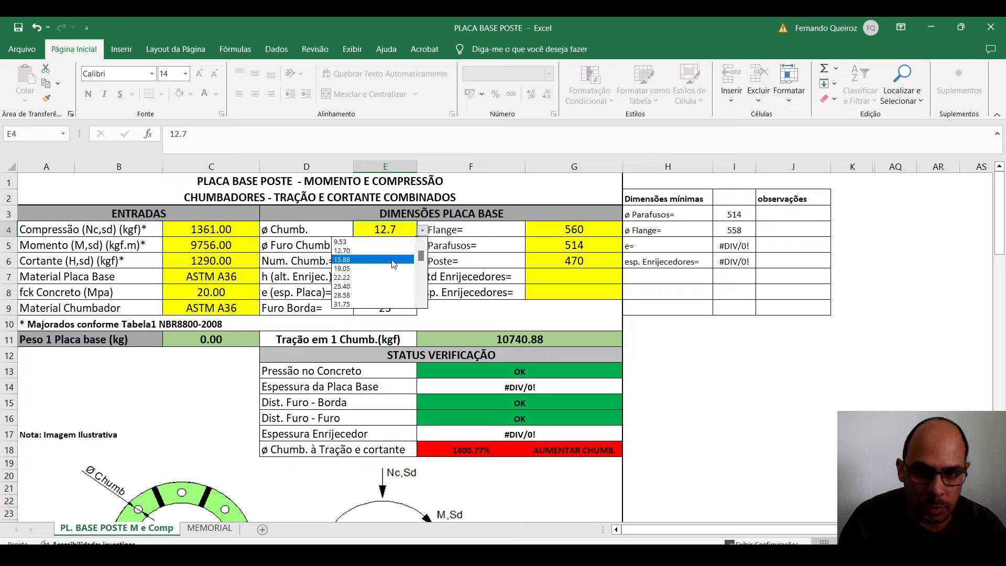
pyautogui.click(394, 260)
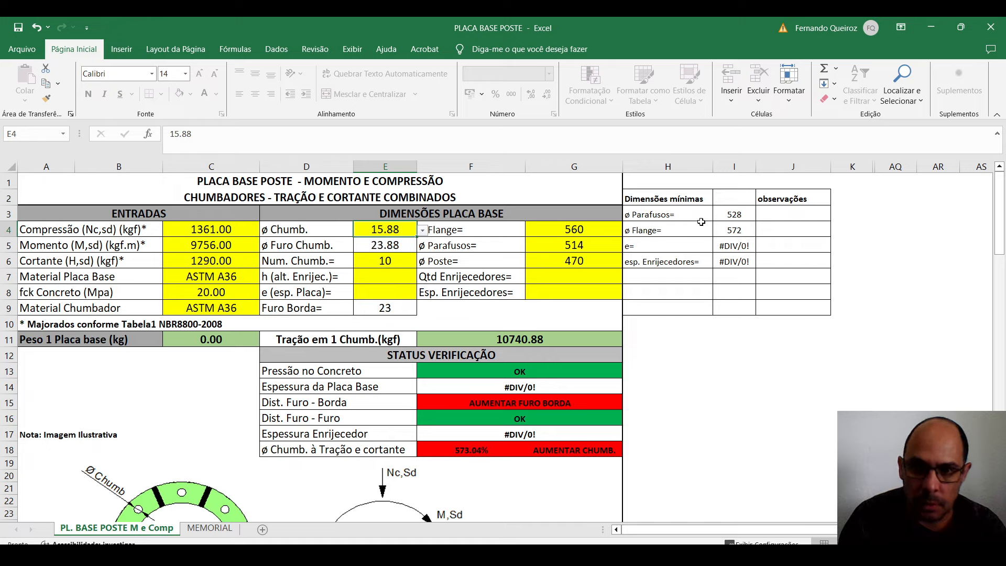
# Set ø Parafusos to 530 and ø Flange to 590 to meet the minimum dimensions.
pyautogui.click(571, 244)
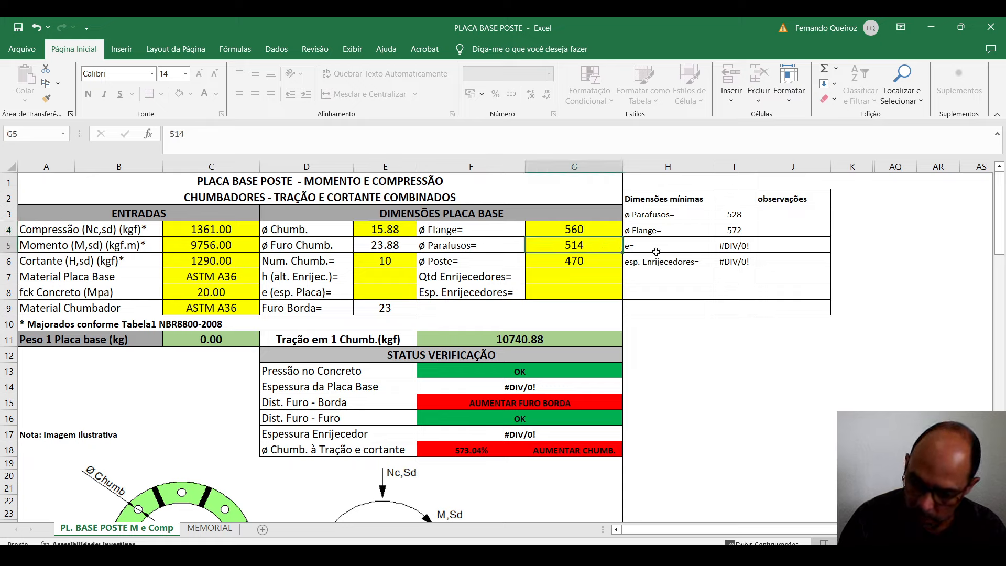
pyautogui.write('530')
pyautogui.press('Return')
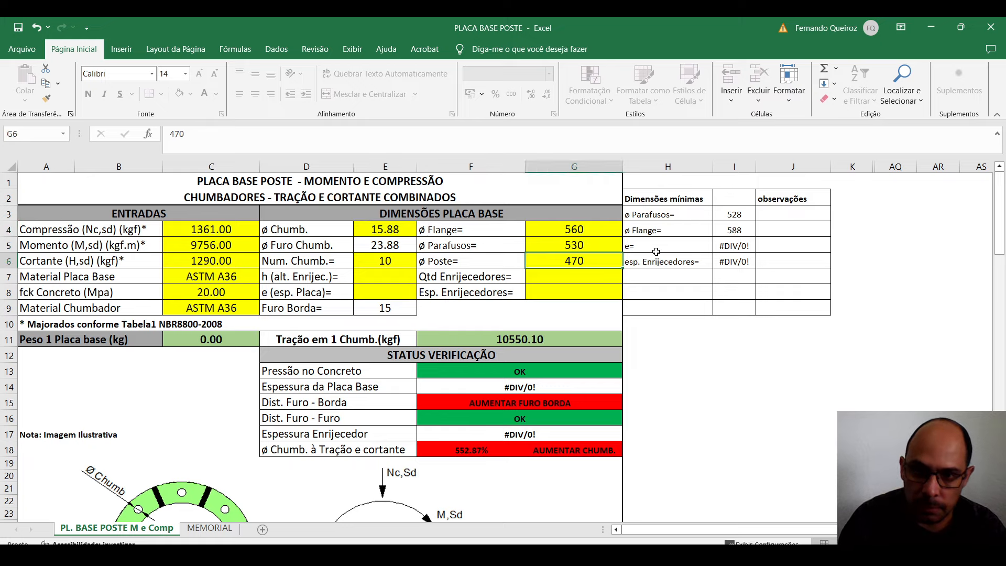
pyautogui.click(586, 232)
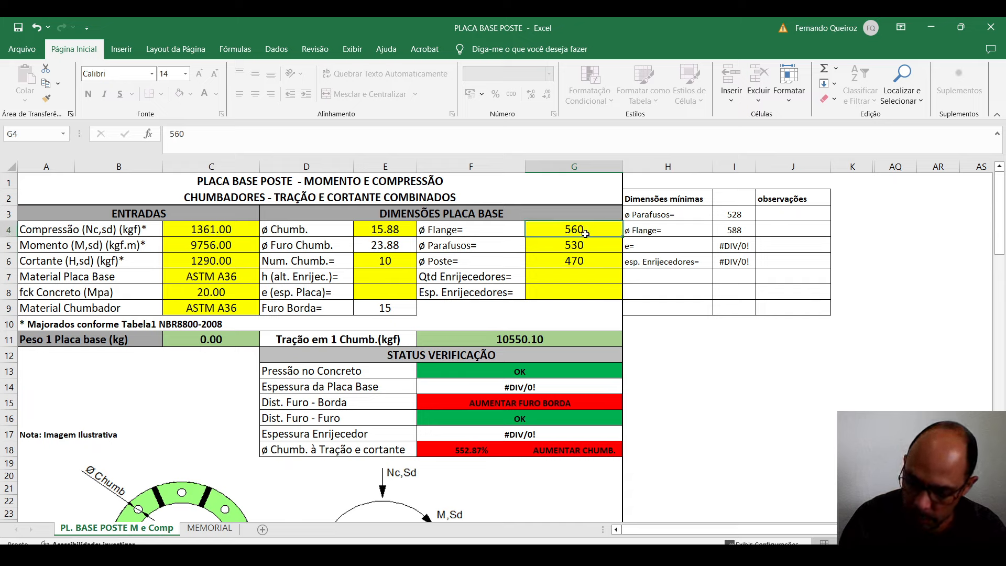
pyautogui.write('590')
pyautogui.press('Return')
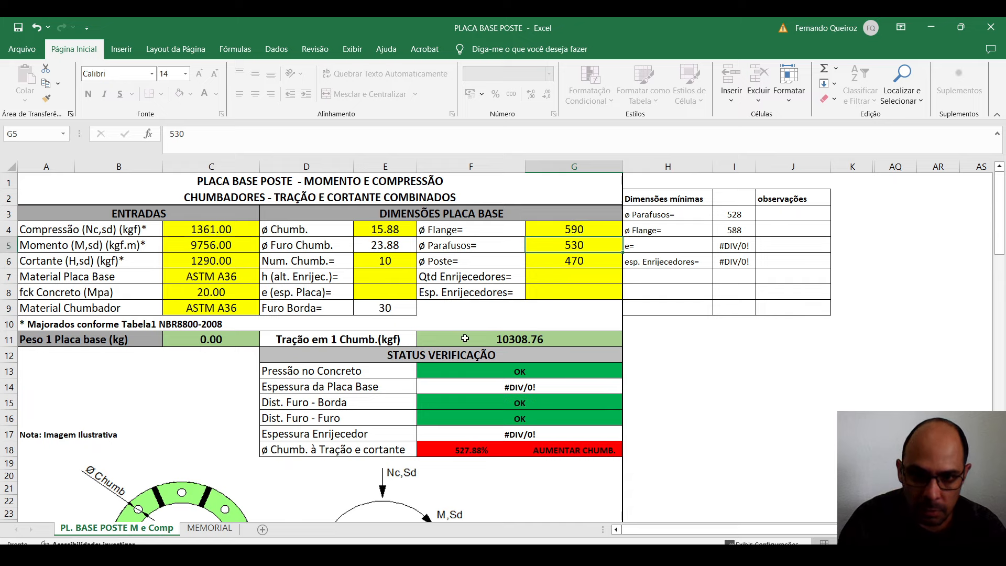
# Try anchor diameters of 19.05 and 22.22 against the combined tension and shear check.
pyautogui.click(403, 236)
pyautogui.click(422, 231)
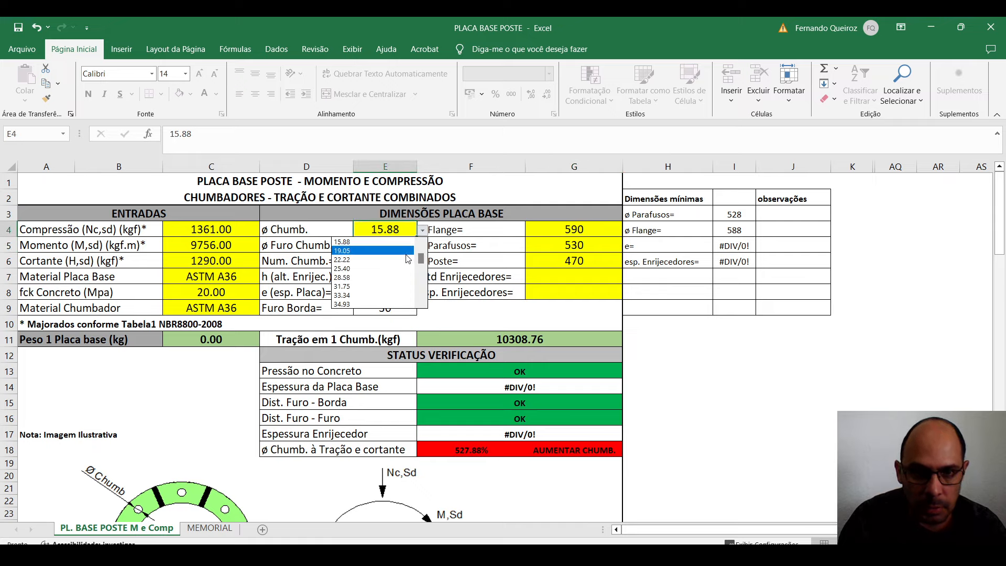
pyautogui.click(388, 251)
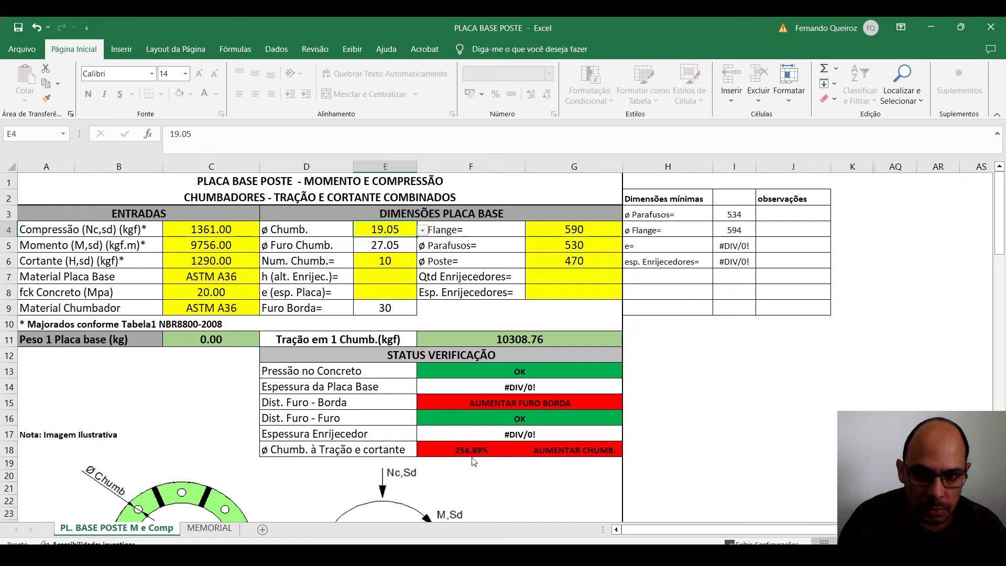
pyautogui.click(422, 231)
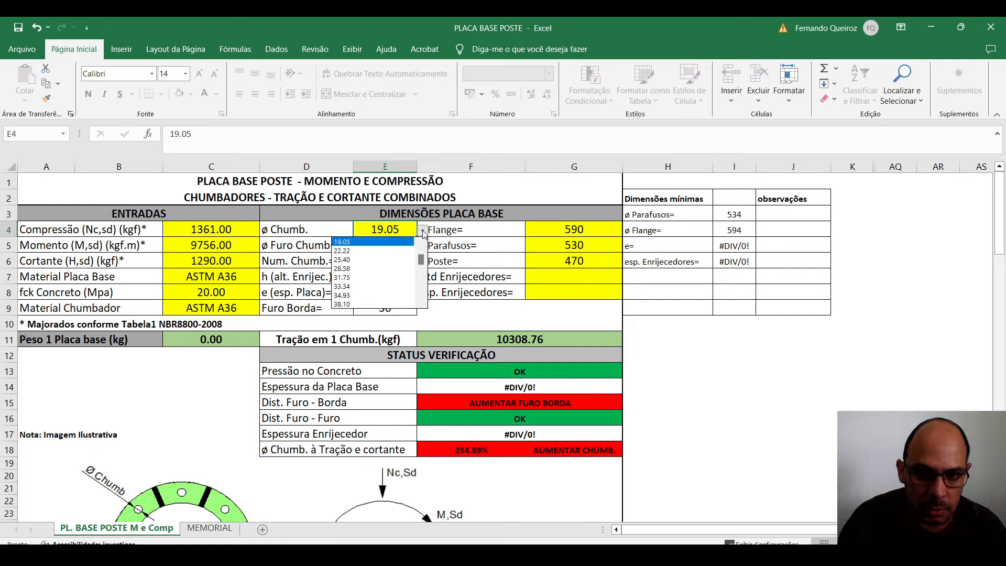
pyautogui.click(397, 256)
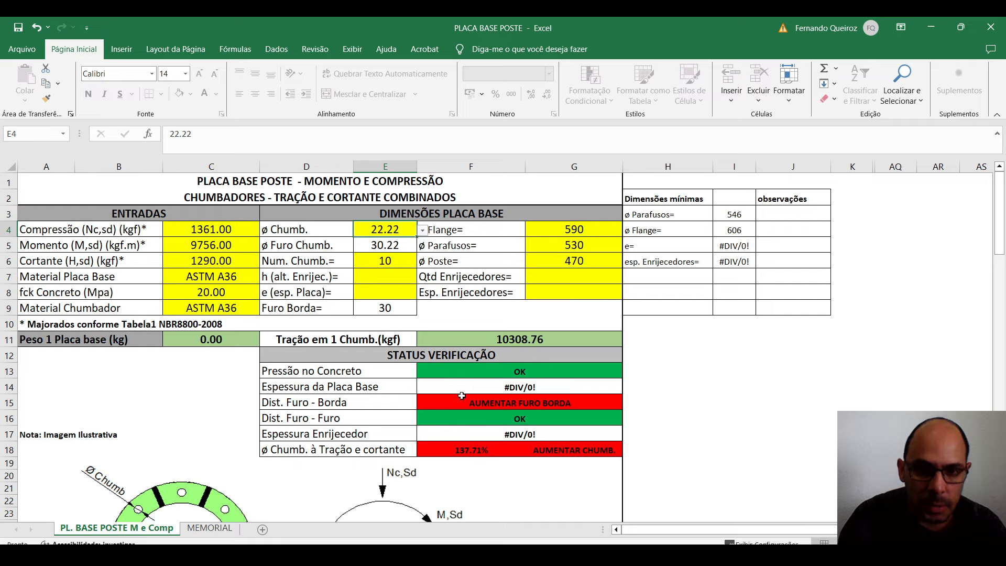
# Set the anchor diameter (ø Chumb.) to 25.40 and check its combined tension and shear utilisation.
pyautogui.click(422, 230)
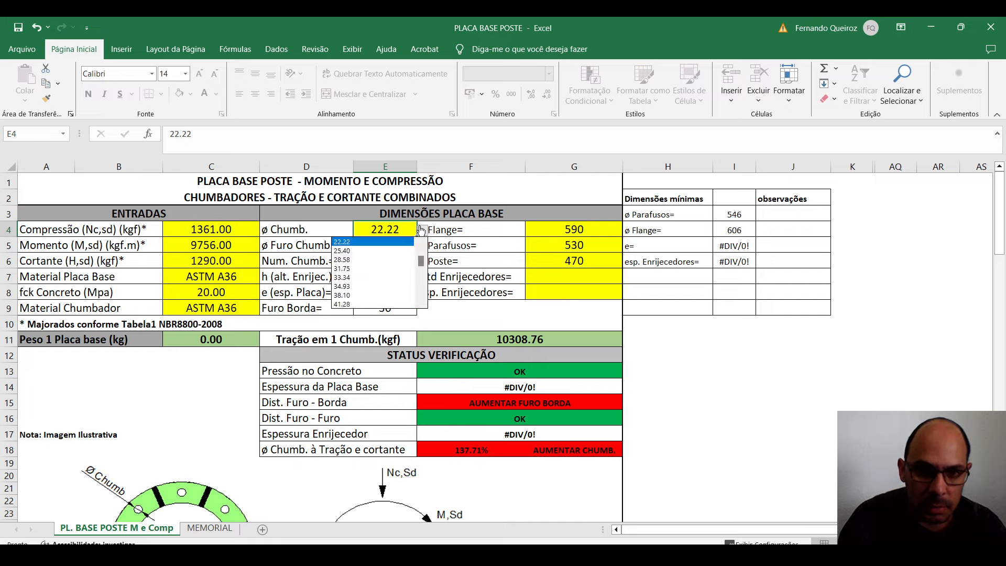
pyautogui.click(402, 251)
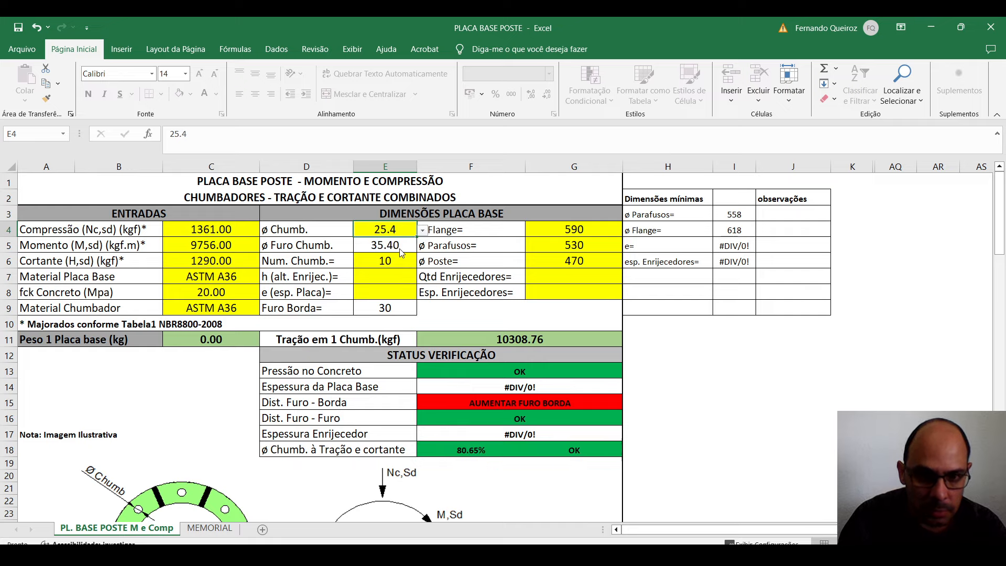
pyautogui.click(476, 450)
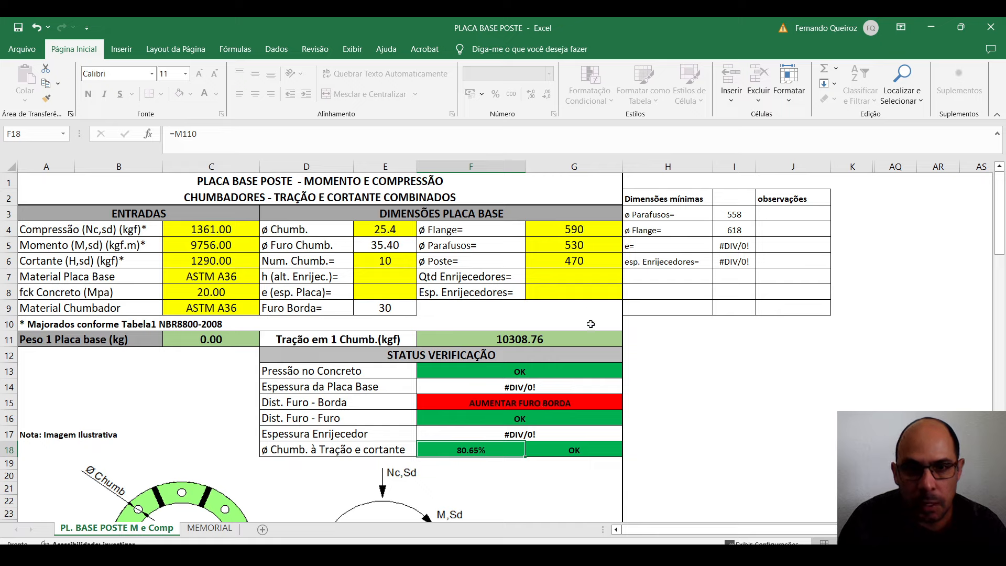
# Increase ø Parafusos to 560 and ø Flange to 650 to satisfy the minimum dimensions.
pyautogui.click(564, 245)
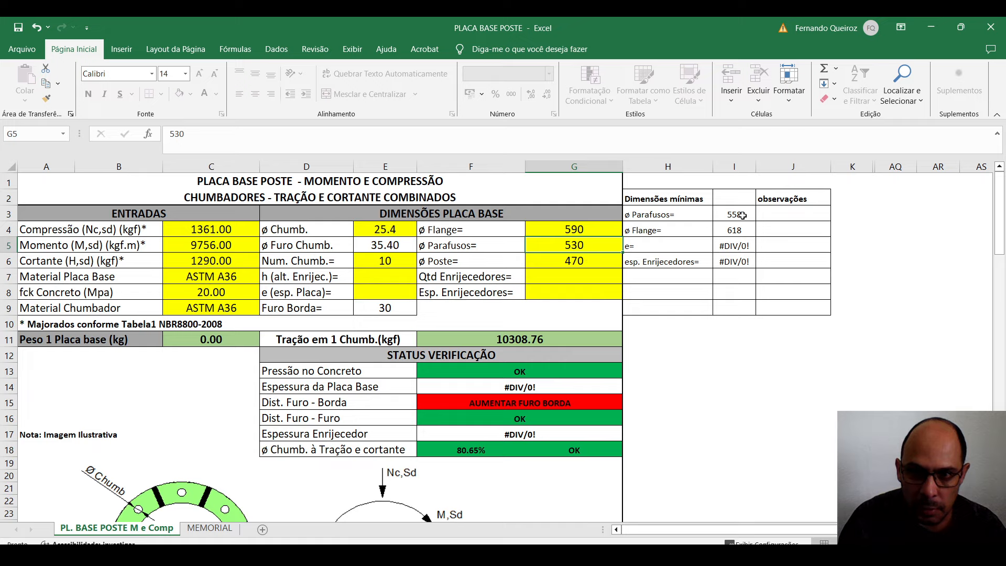
pyautogui.write('560')
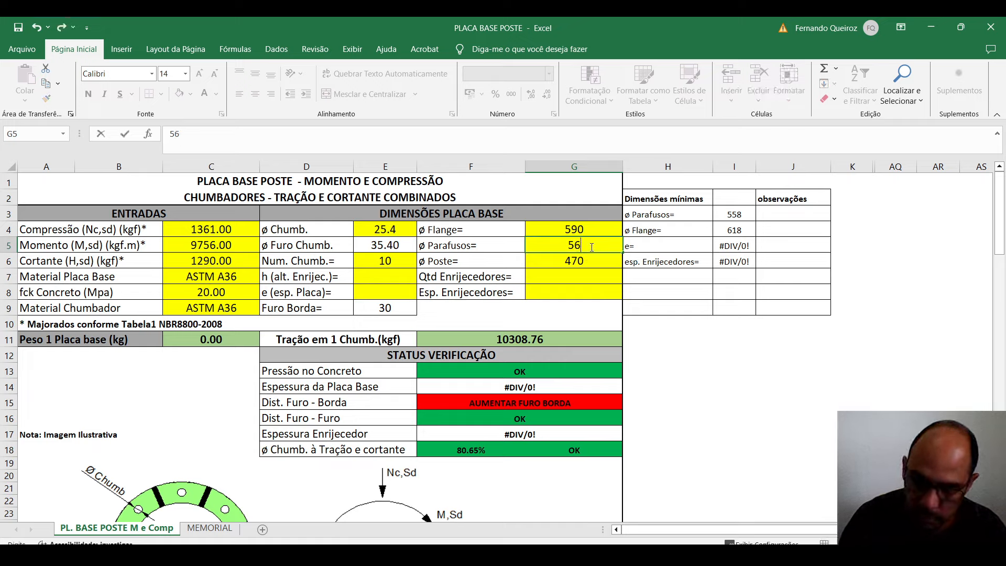
pyautogui.press('Return')
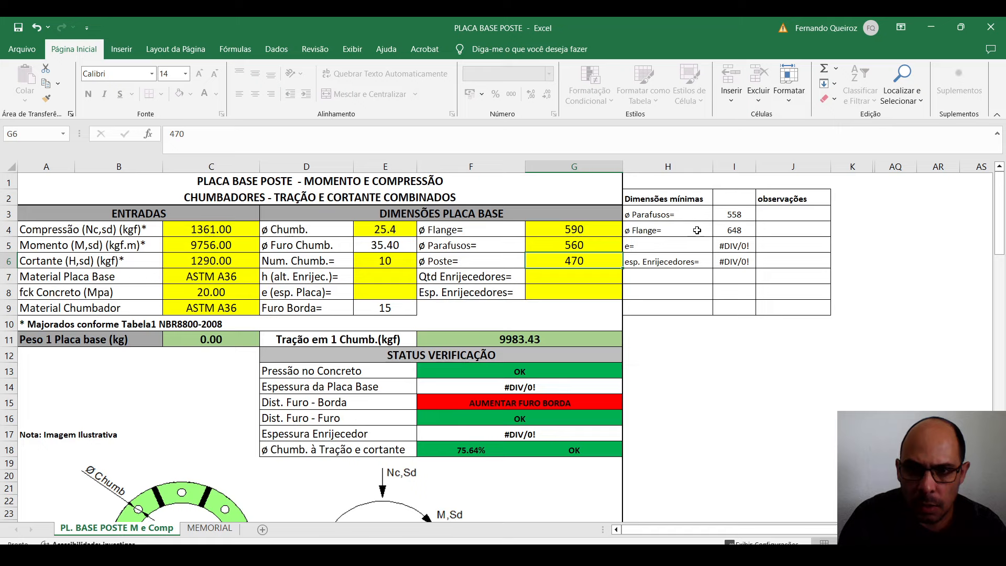
pyautogui.click(604, 229)
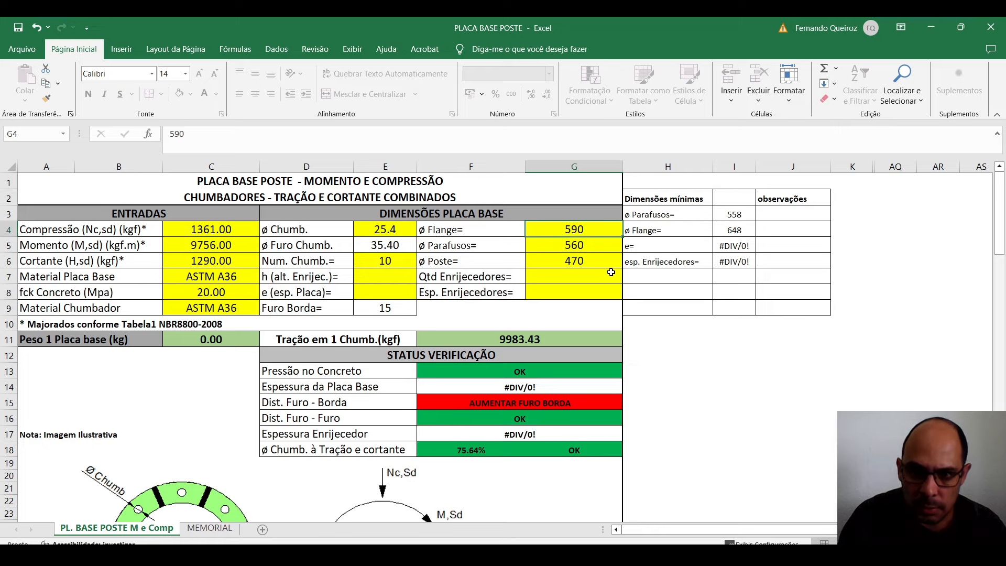
pyautogui.write('650')
pyautogui.press('Return')
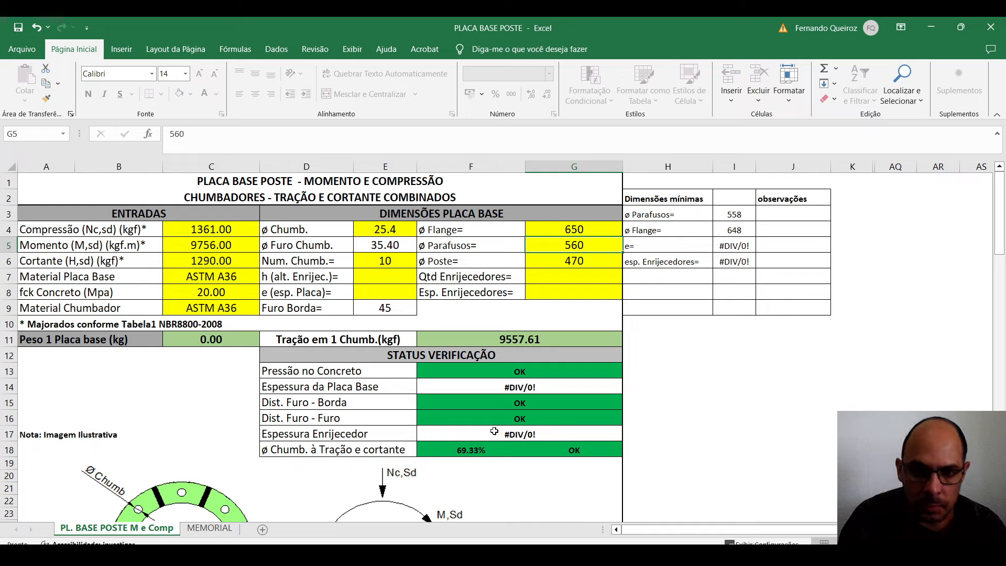
# Try an anchor diameter (ø Chumb.) of 22.22 against the combined tension and shear check, and restore it to 25.4.
pyautogui.click(470, 449)
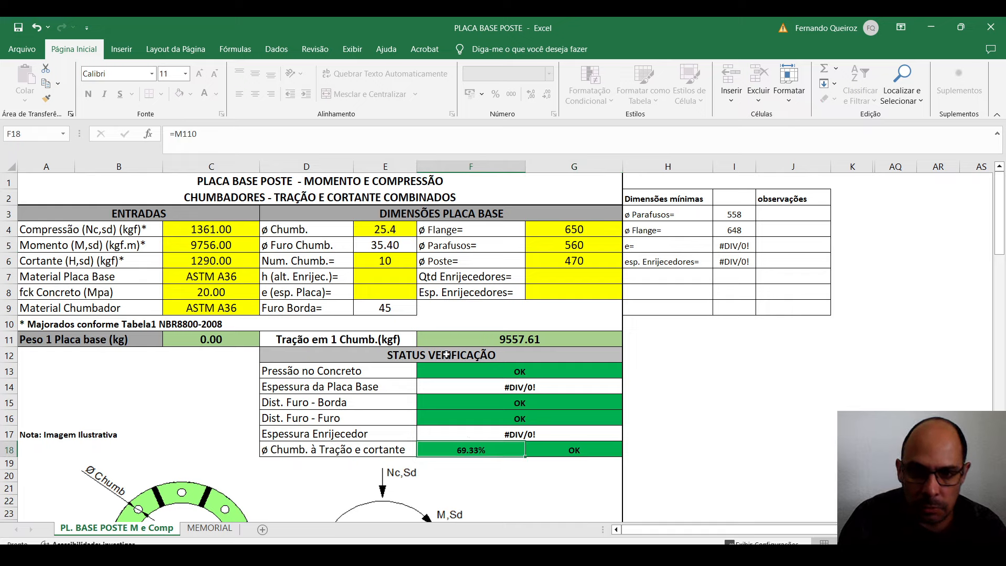
pyautogui.click(402, 230)
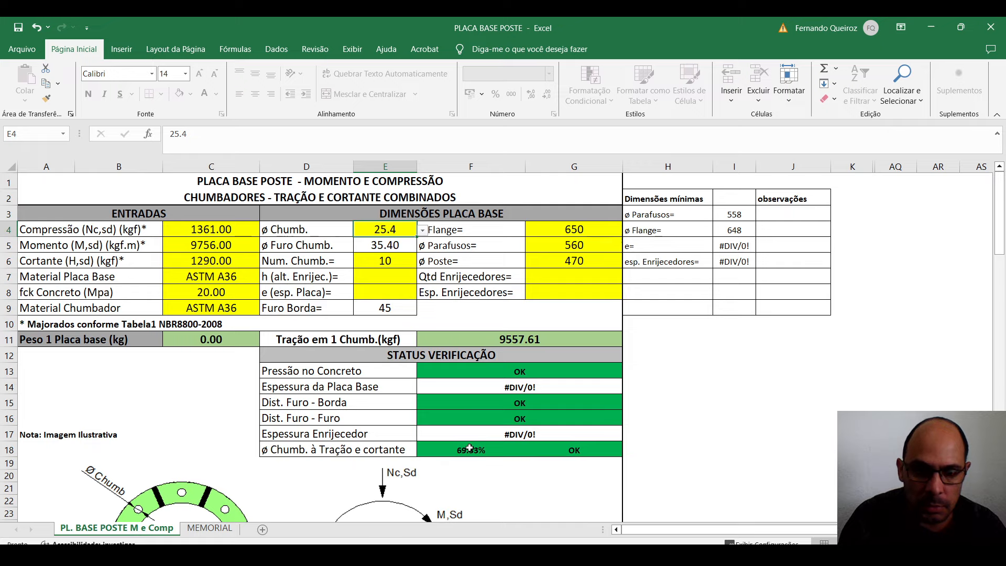
pyautogui.click(422, 230)
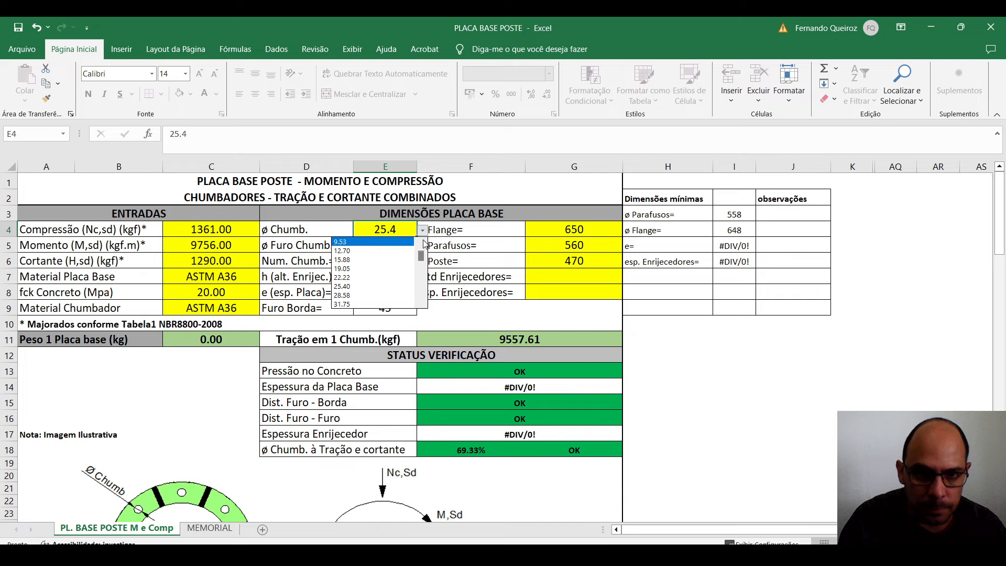
pyautogui.click(388, 278)
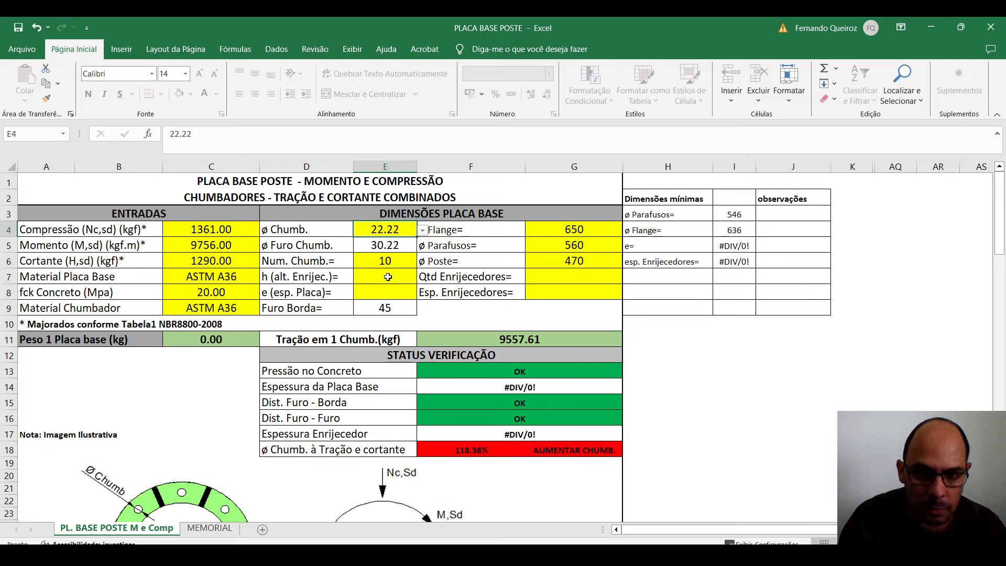
pyautogui.click(422, 231)
pyautogui.click(404, 252)
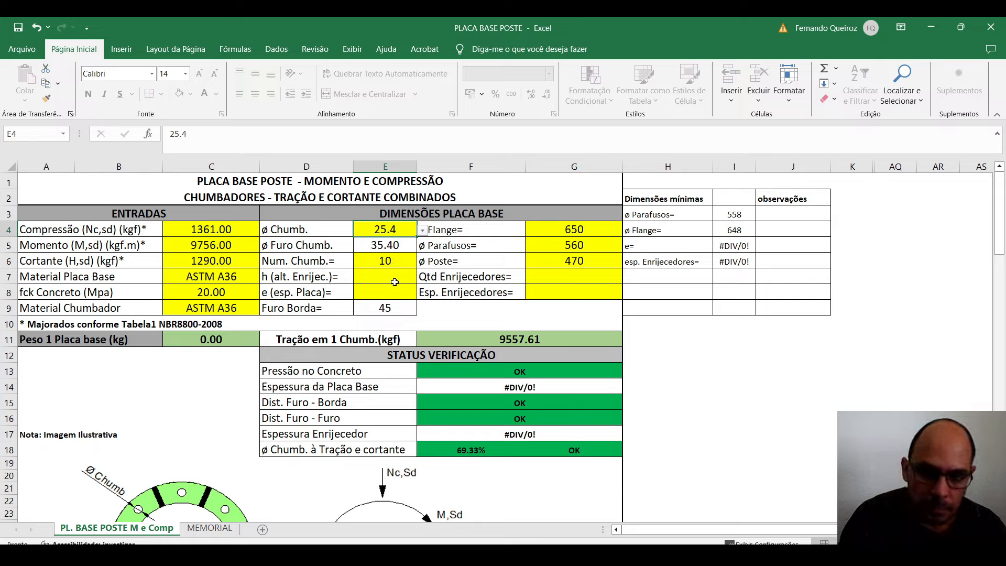
# Set the base plate thickness e (esp. Placa) to 12.7.
pyautogui.click(385, 263)
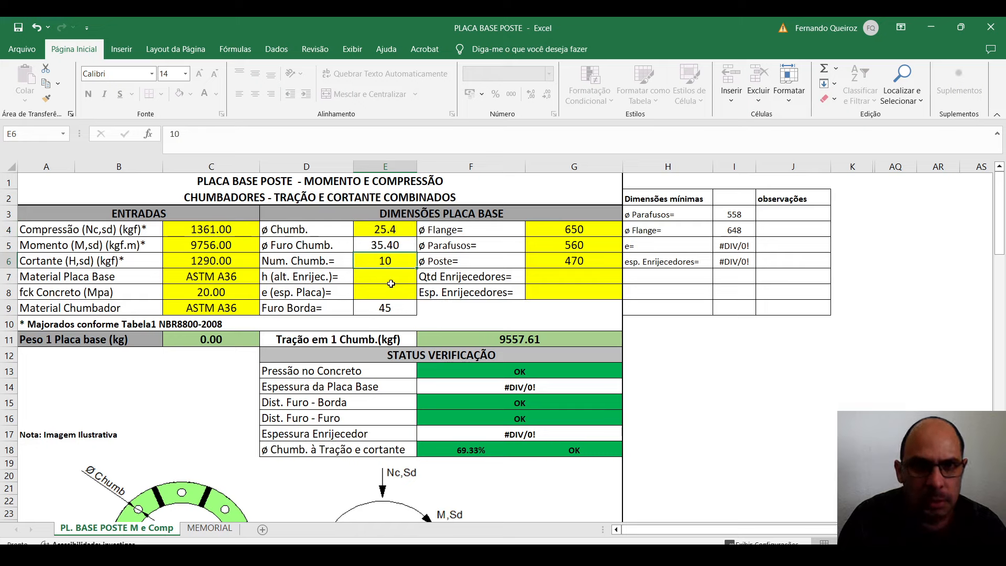
pyautogui.click(393, 281)
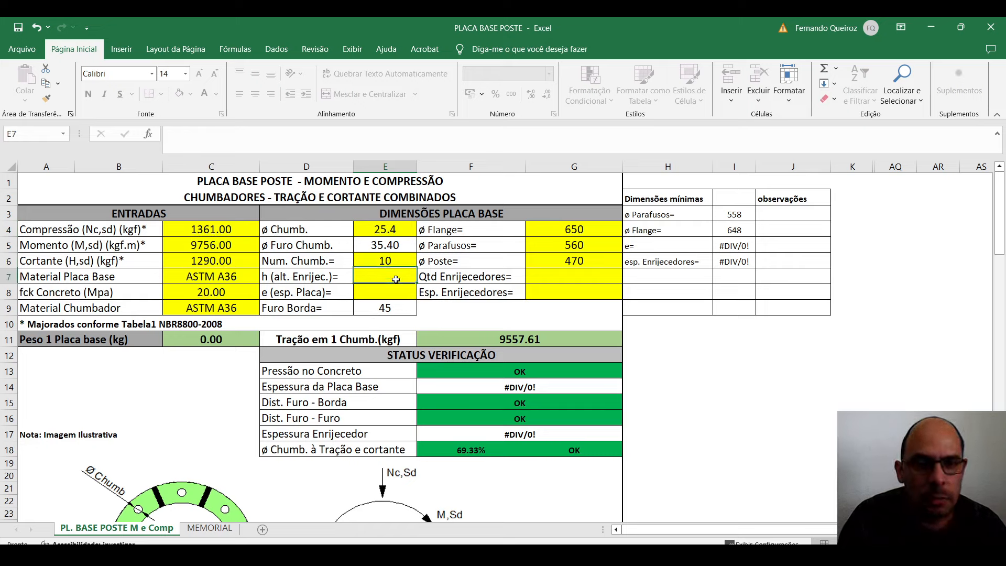
pyautogui.click(388, 295)
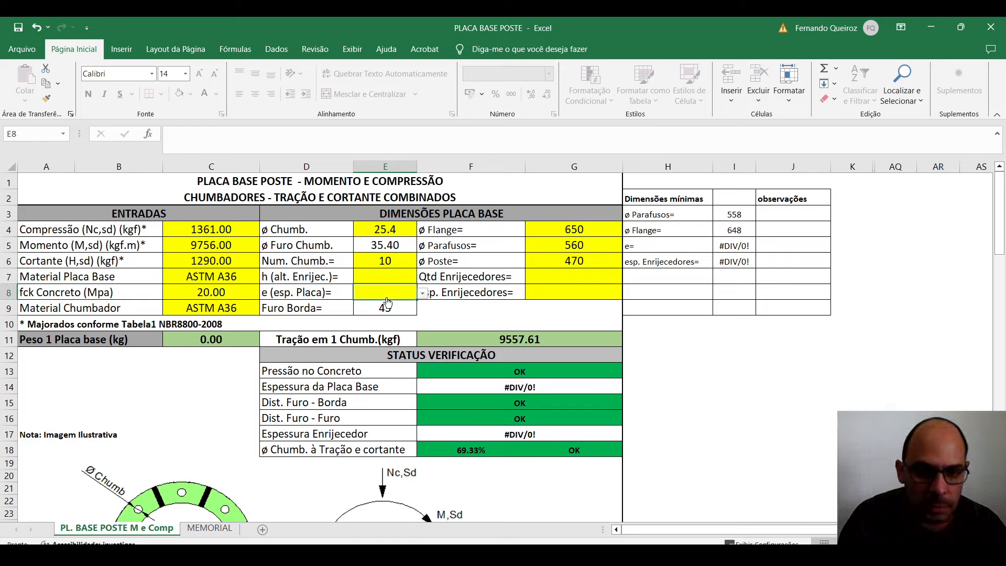
pyautogui.click(422, 293)
pyautogui.click(422, 307)
pyautogui.click(422, 307)
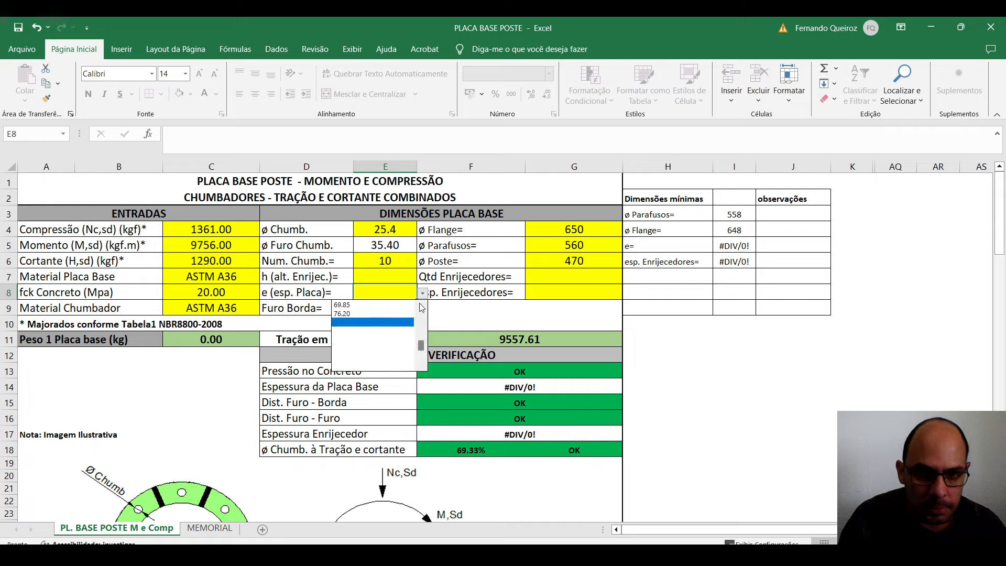
pyautogui.click(421, 305)
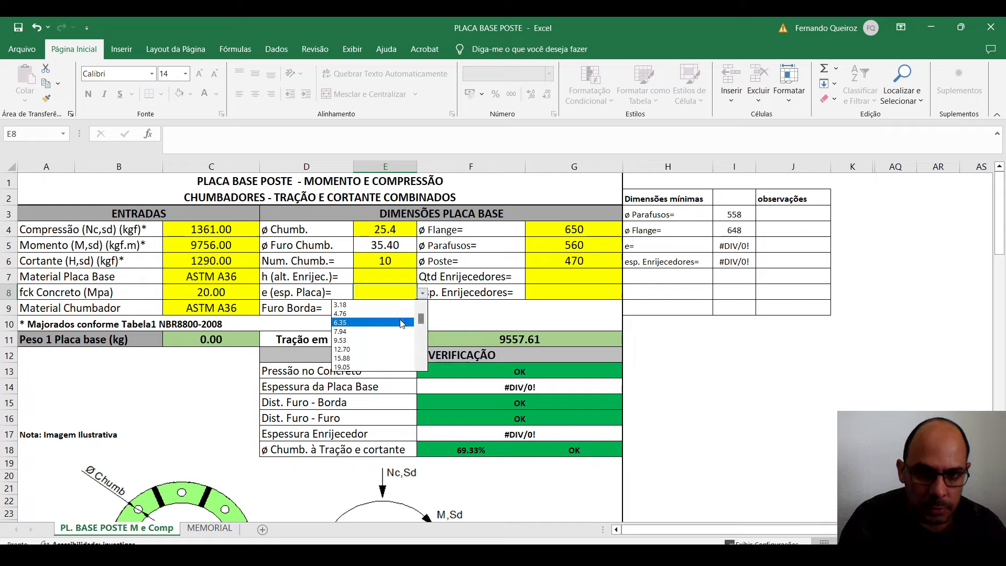
pyautogui.click(390, 349)
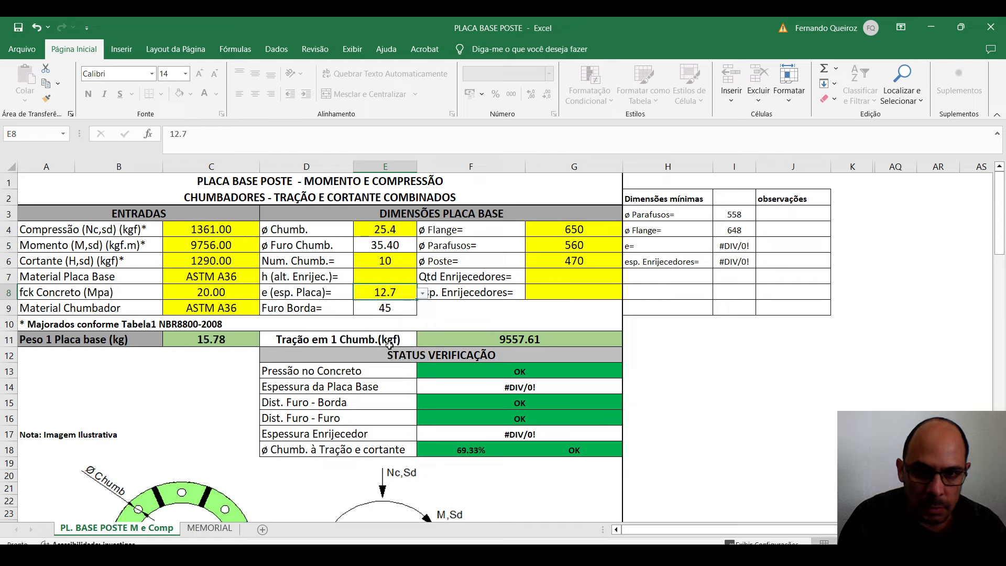
pyautogui.click(711, 348)
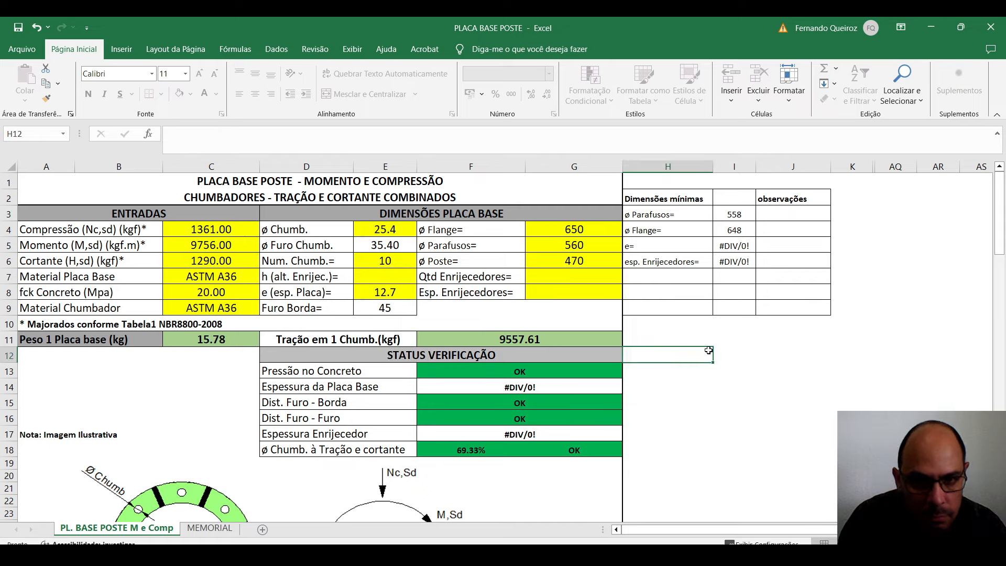
# Set the stiffener quantity (Qtd Enrijecedores) to 10 and the stiffener thickness (Esp. Enrijecedores) to 6.35.
pyautogui.click(399, 279)
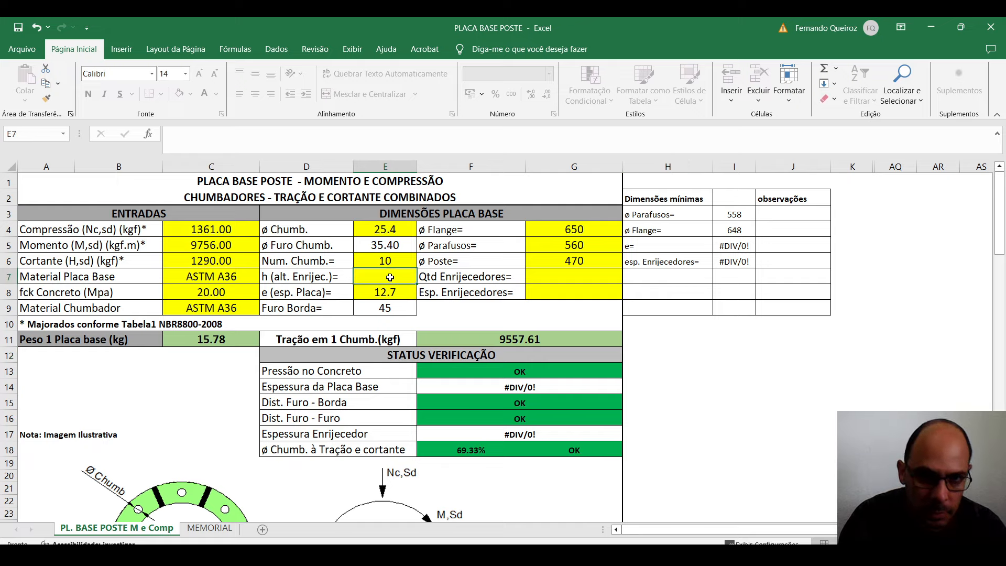
pyautogui.click(565, 279)
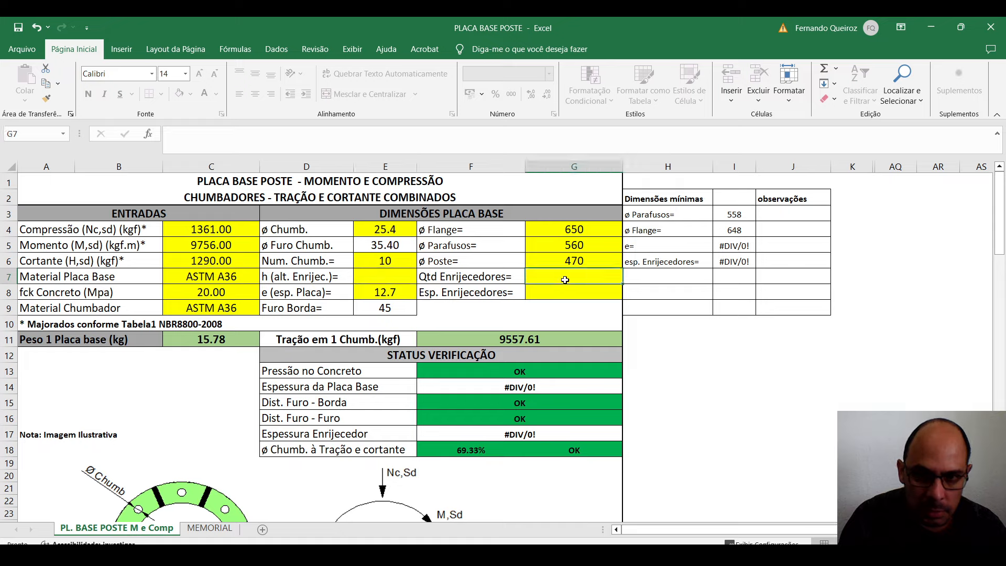
pyautogui.write('10')
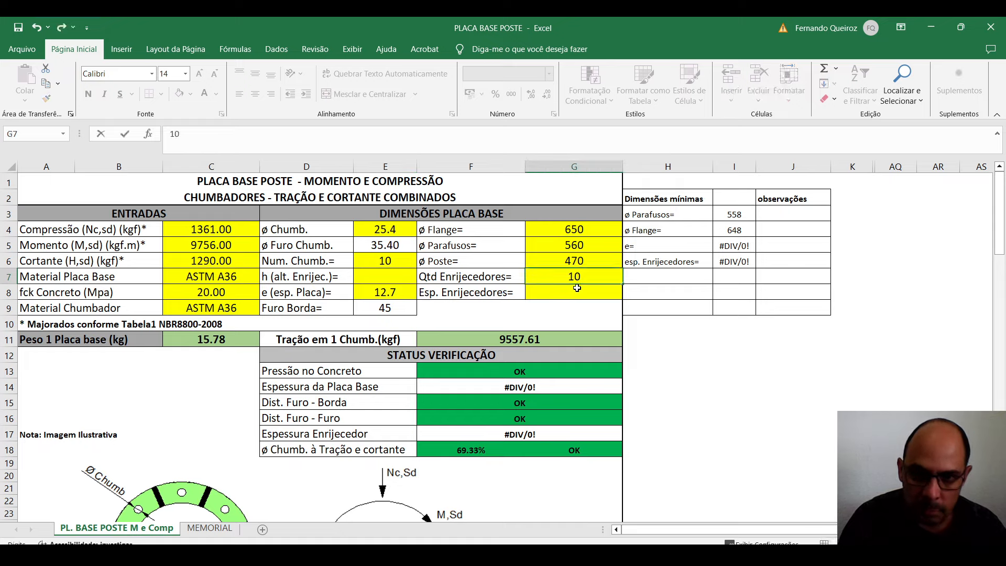
pyautogui.click(579, 293)
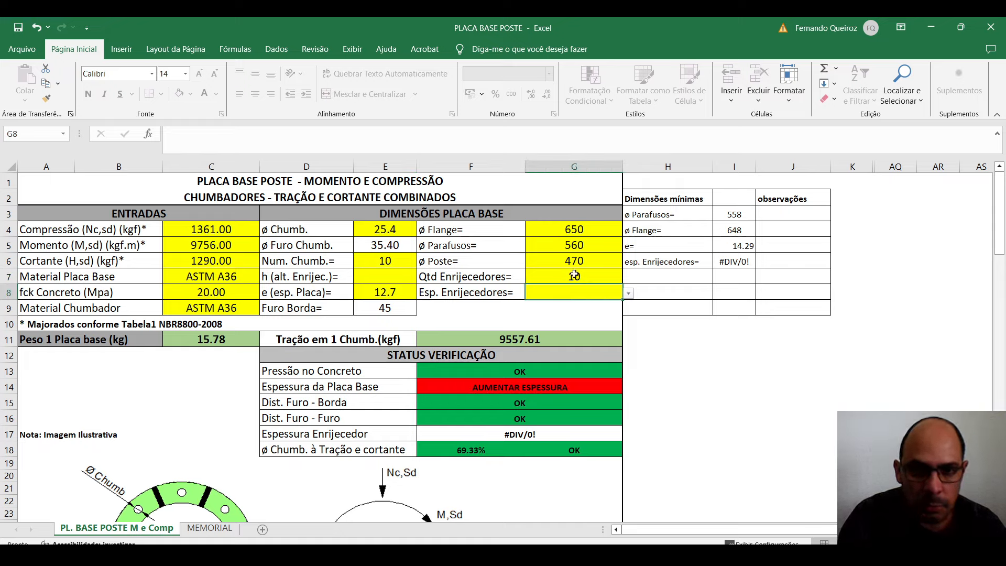
pyautogui.click(627, 294)
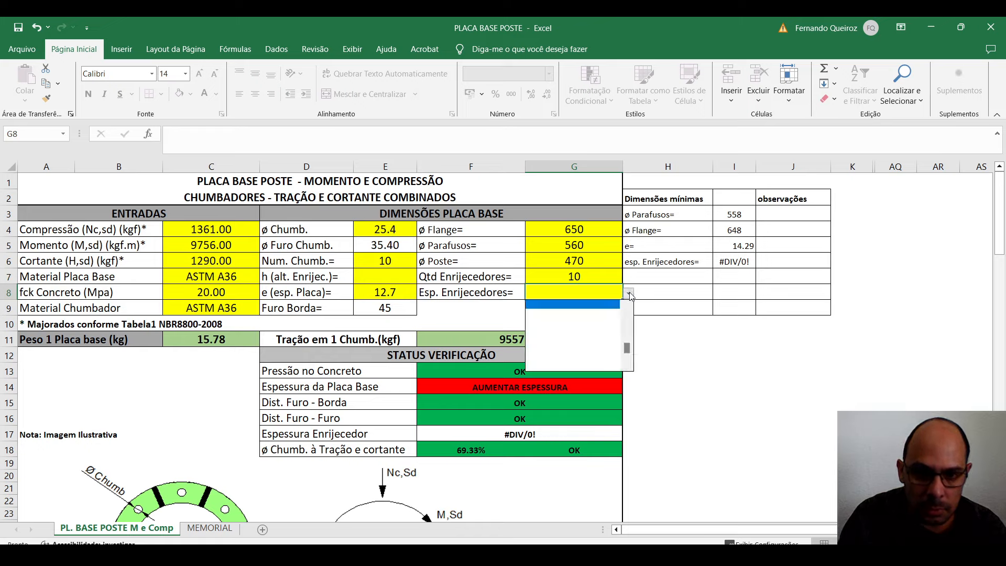
pyautogui.scroll(-3, 629, 311)
pyautogui.scroll(5, 628, 309)
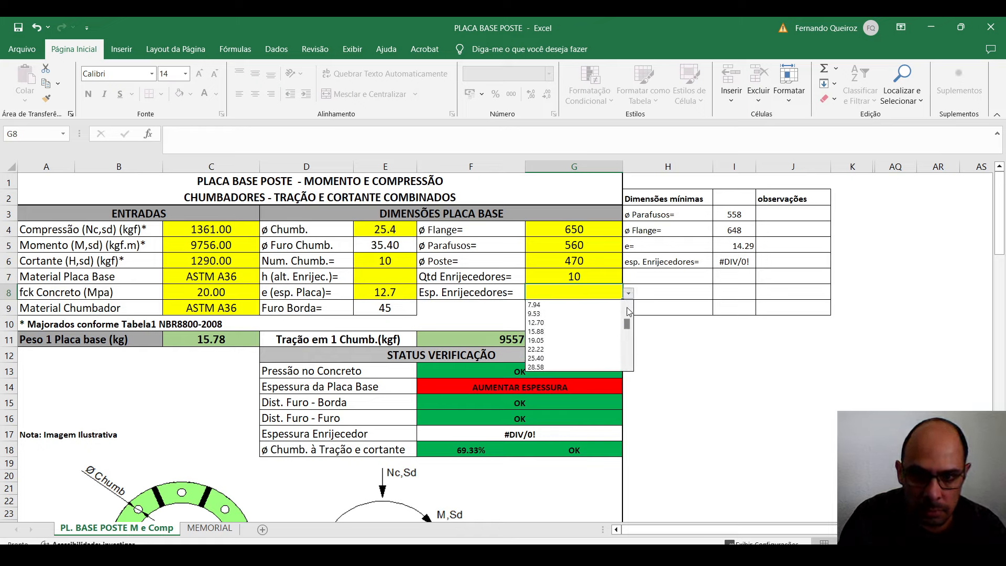
pyautogui.click(599, 323)
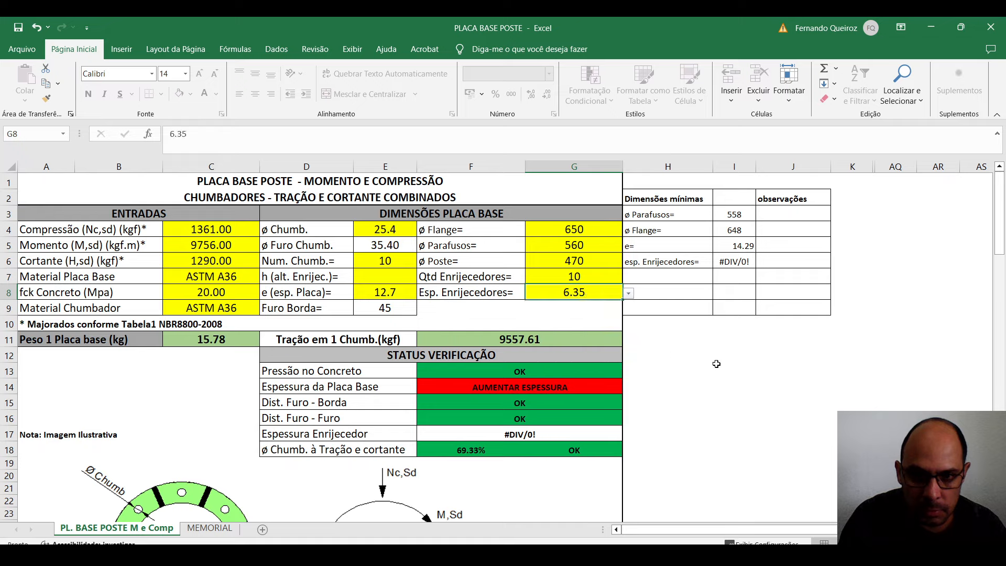
pyautogui.click(734, 370)
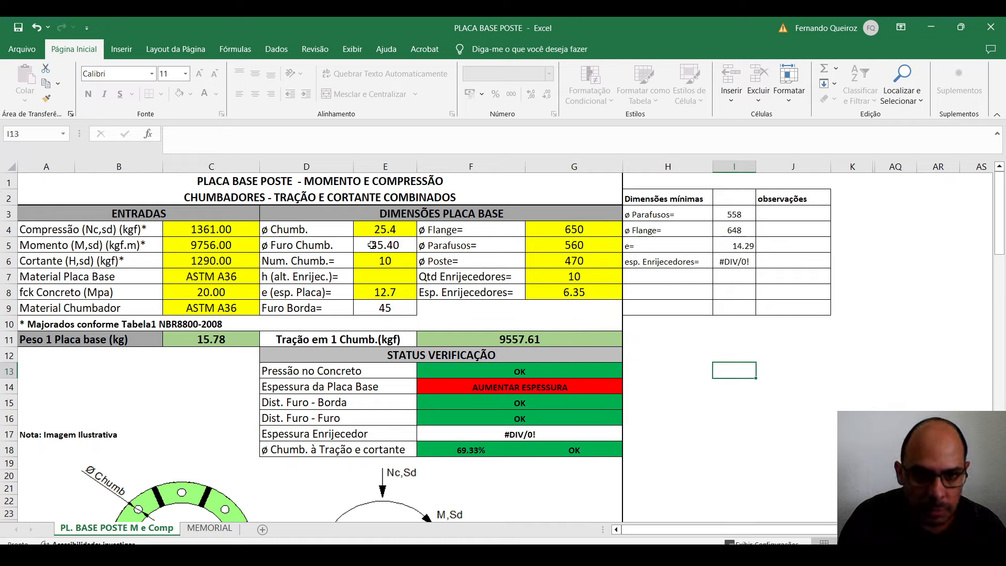
# Set the stiffener height h (alt. Enrijec.) to 200 and check the Espessura Enrijecedor verification.
pyautogui.click(400, 275)
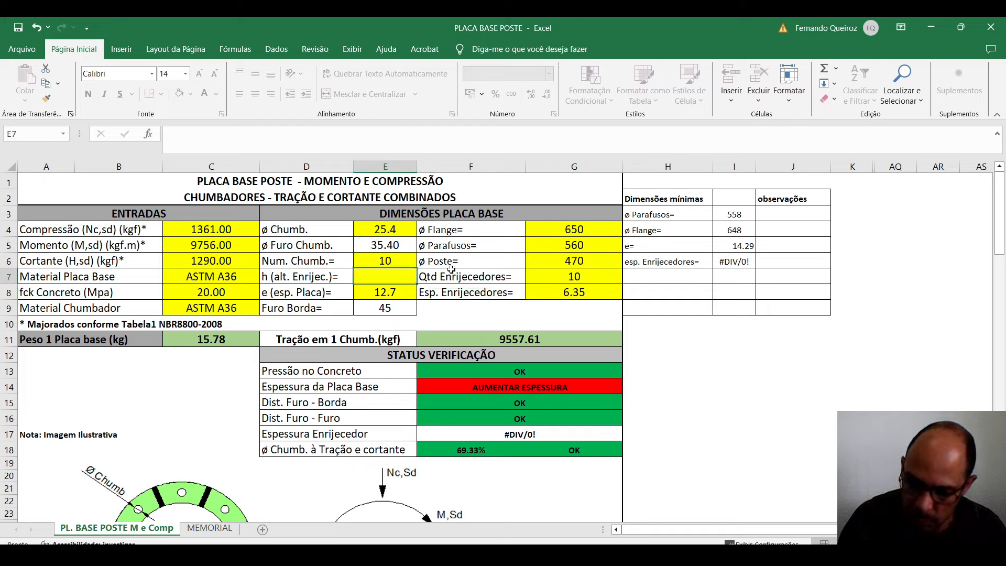
pyautogui.write('200')
pyautogui.press('Return')
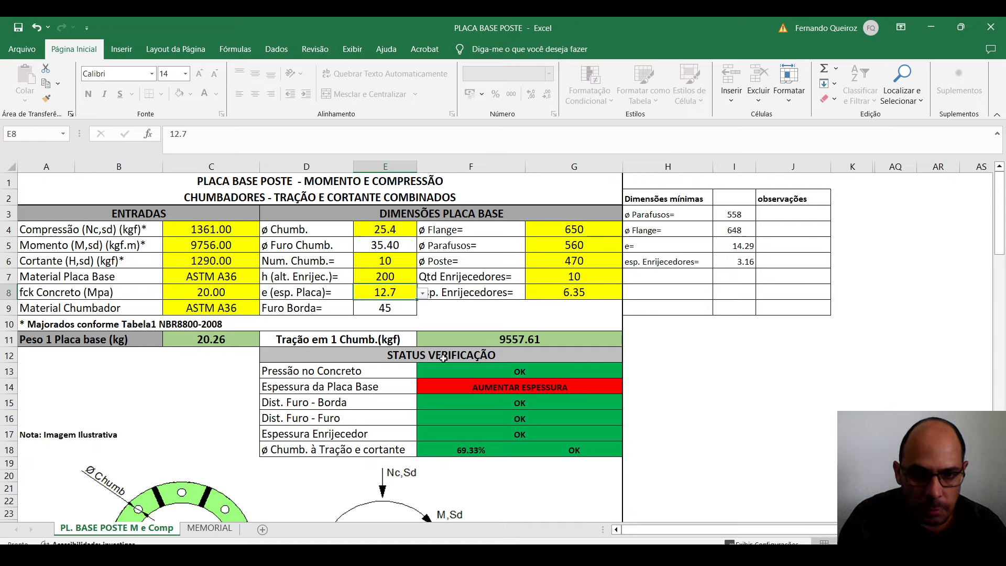
pyautogui.click(473, 433)
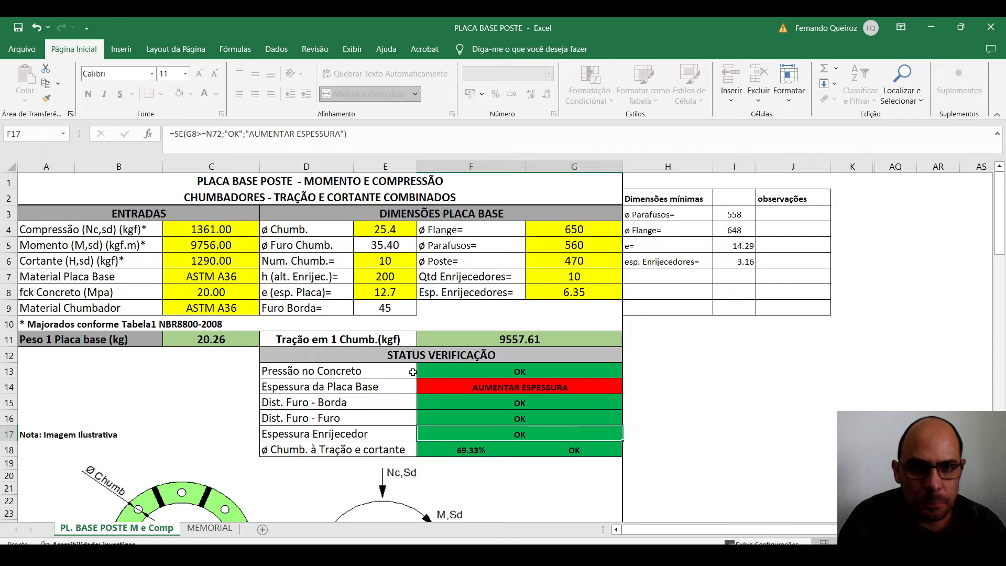
# Select the base plate thickness e (esp. Placa) value for editing.
pyautogui.click(406, 278)
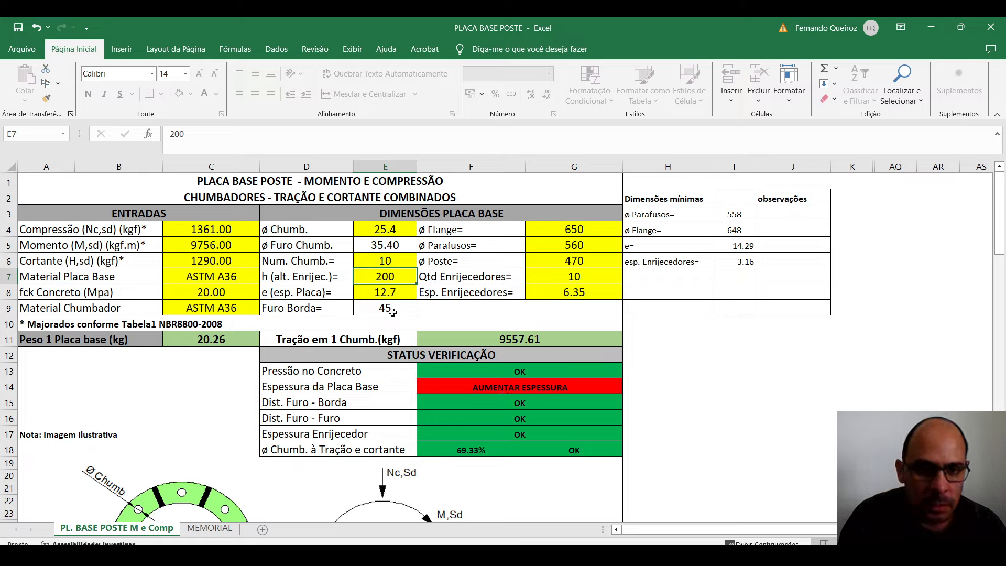
pyautogui.click(402, 295)
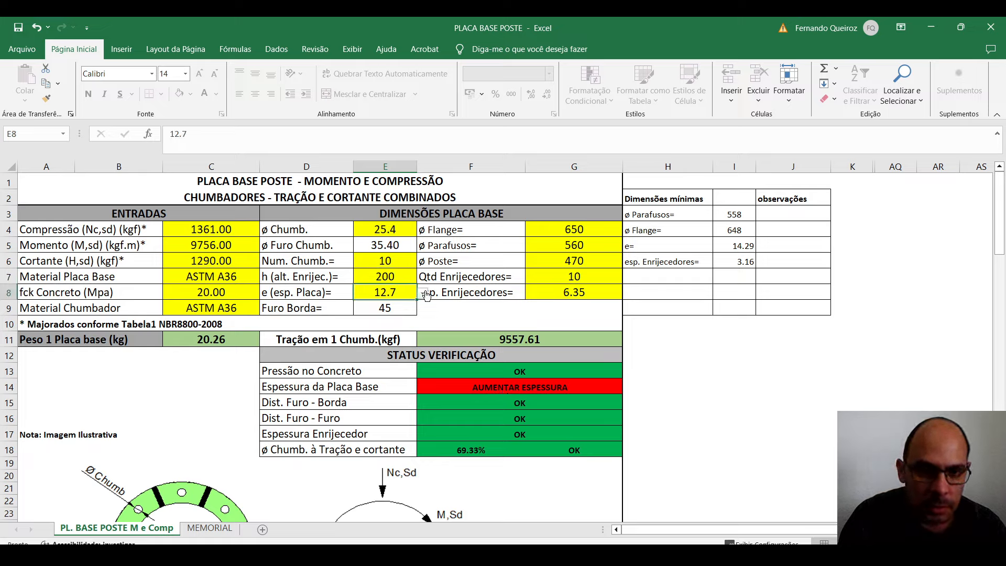